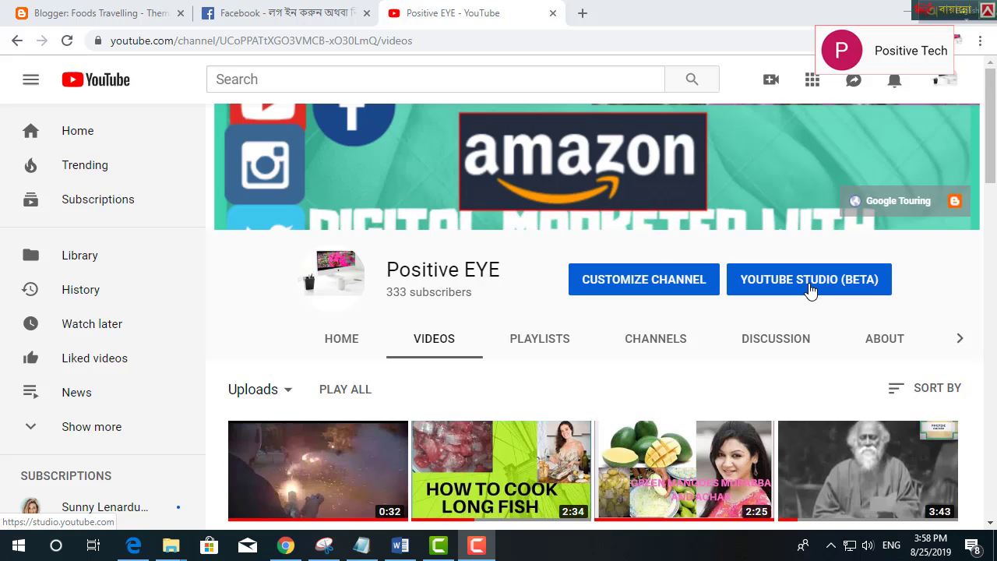
- Open YouTube Studio (beta) for the Positive EYE channel and look over the channel dashboard
left_click(944, 81)
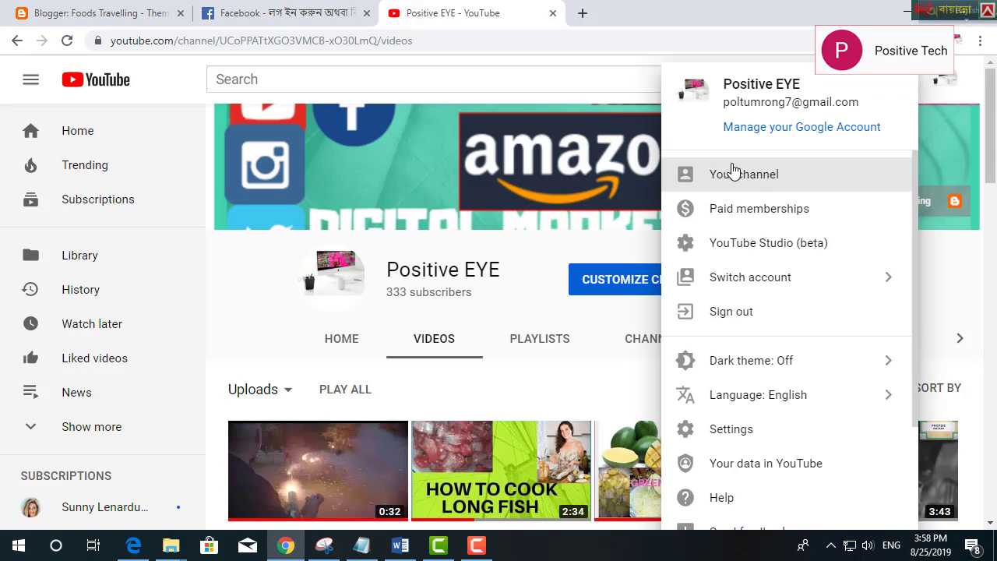
left_click(519, 294)
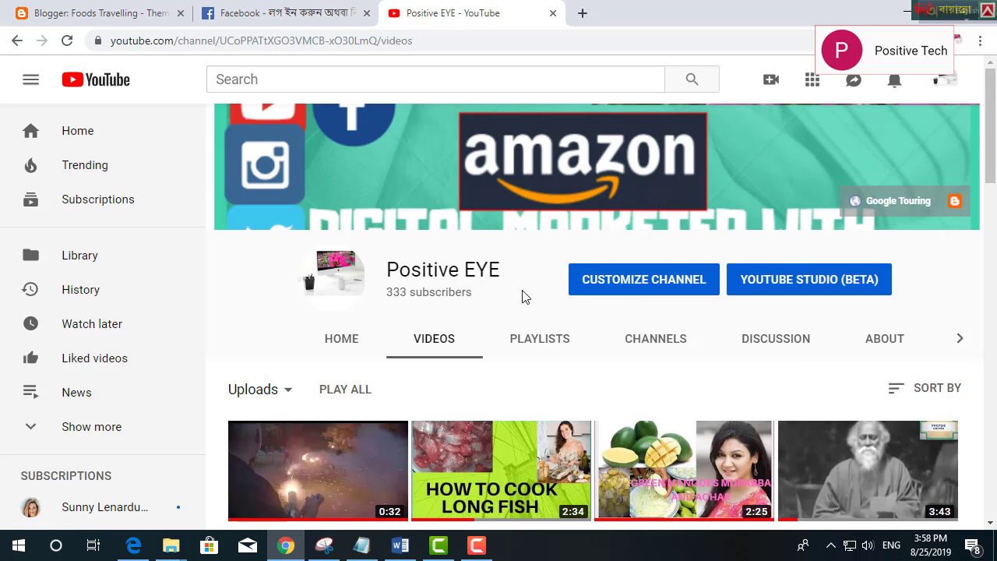
left_click(824, 290)
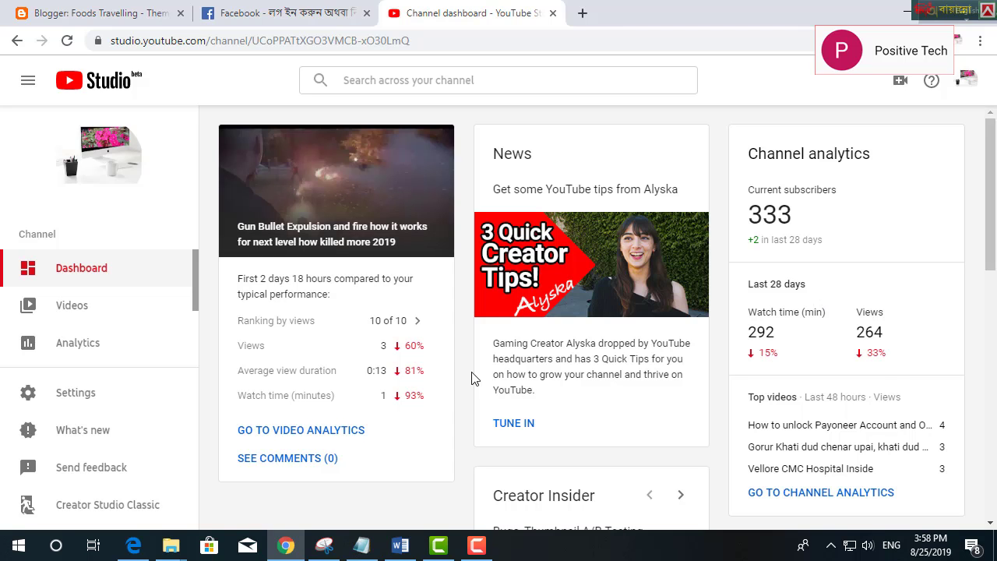
scroll(653, 380, "down", 3)
scroll(639, 422, "down", 4)
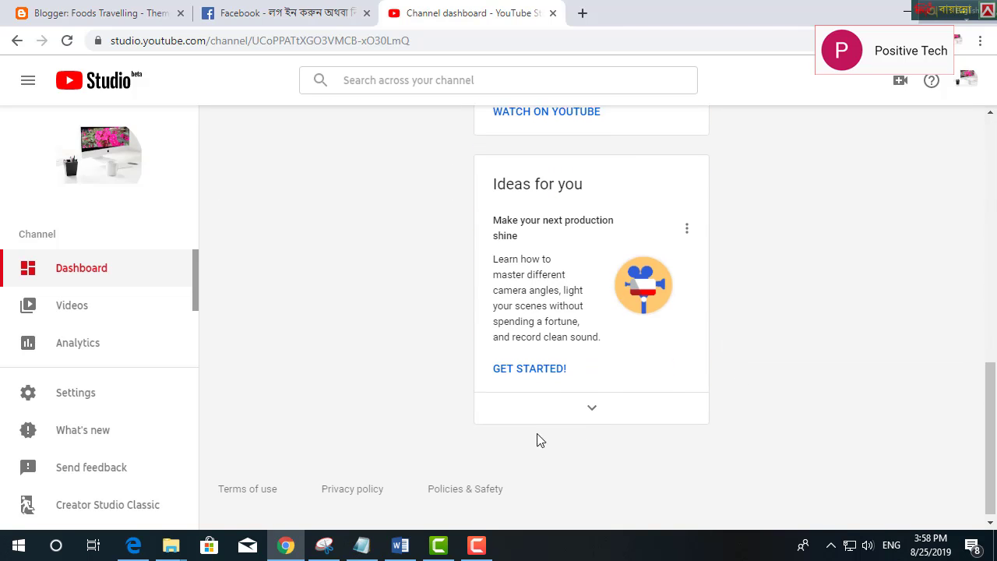
scroll(632, 400, "up", 7)
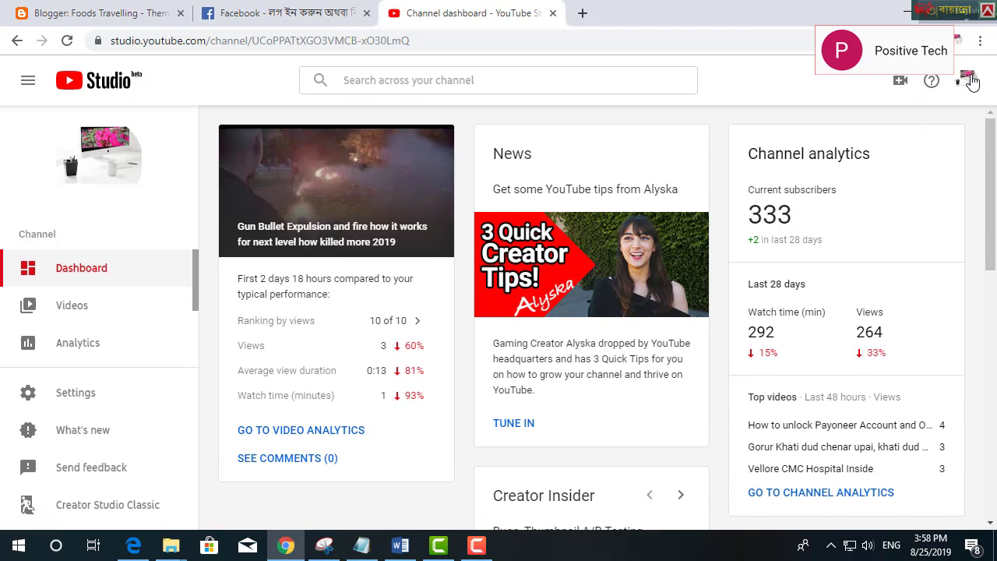
- Start a new upload with Upload video (beta), choosing the MP4 file "How to care New born cow Baby"
left_click(898, 81)
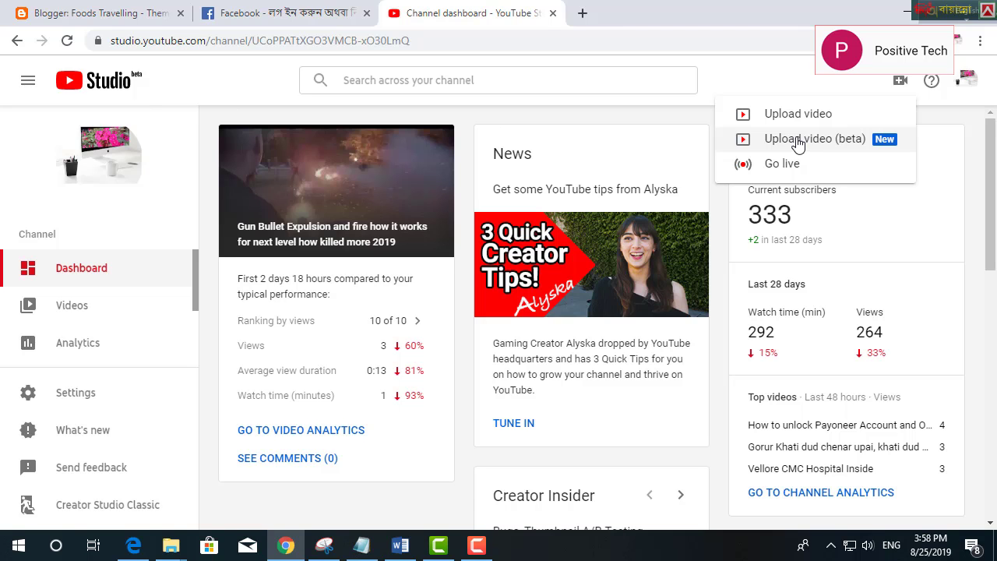
left_click(799, 143)
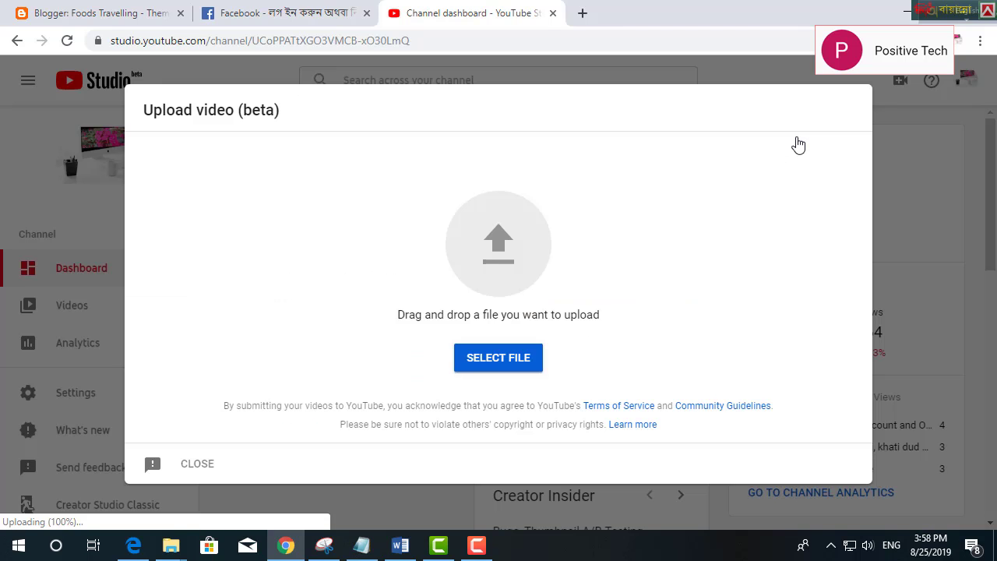
left_click(486, 363)
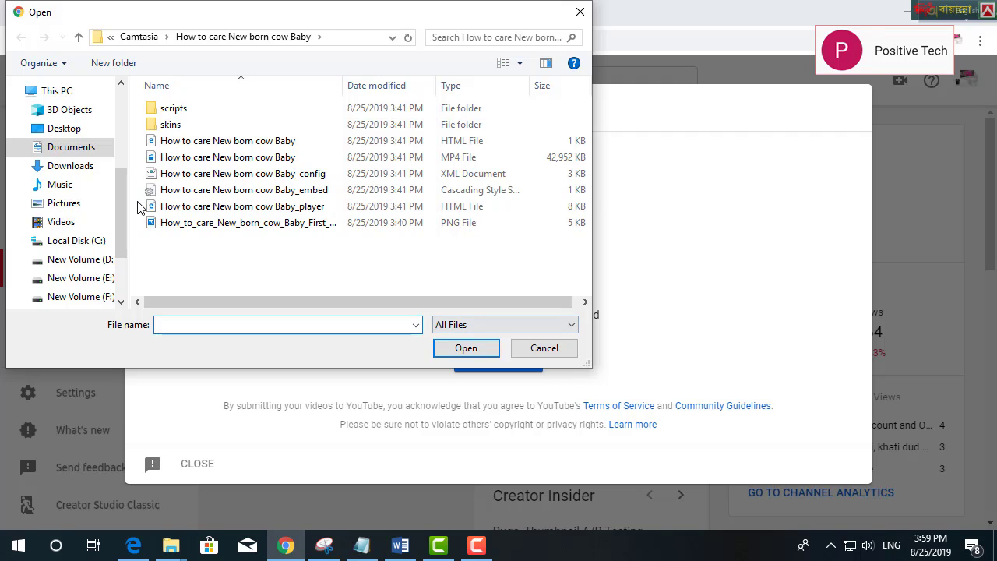
left_click(204, 160)
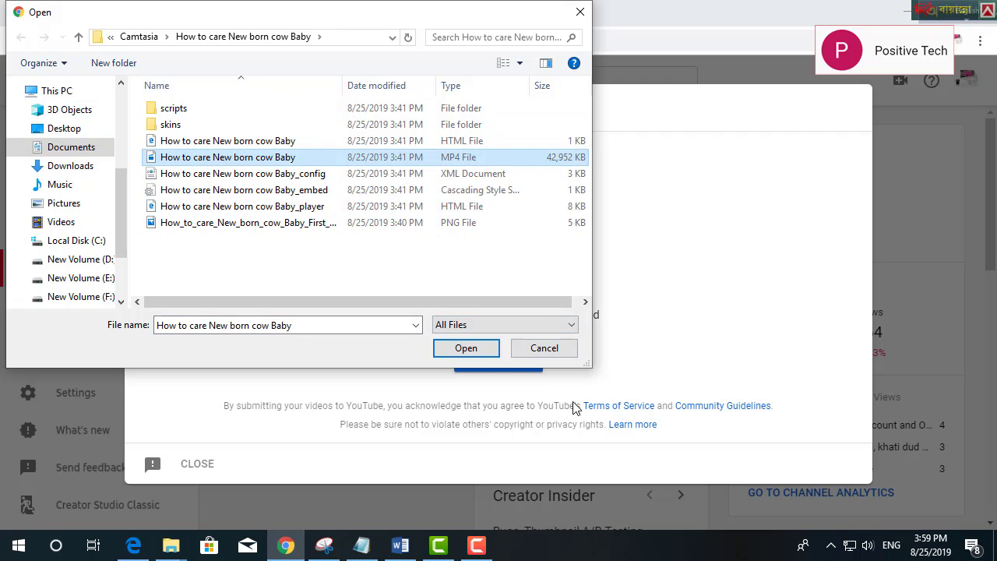
left_click(465, 348)
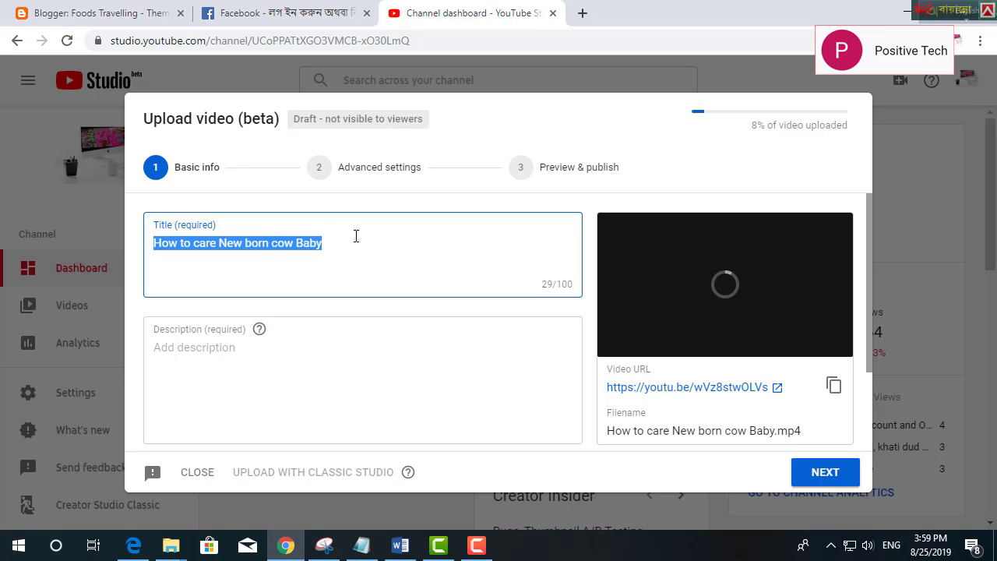
- Look over the title, description and custom thumbnail fields in the upload's basic info
left_click(352, 350)
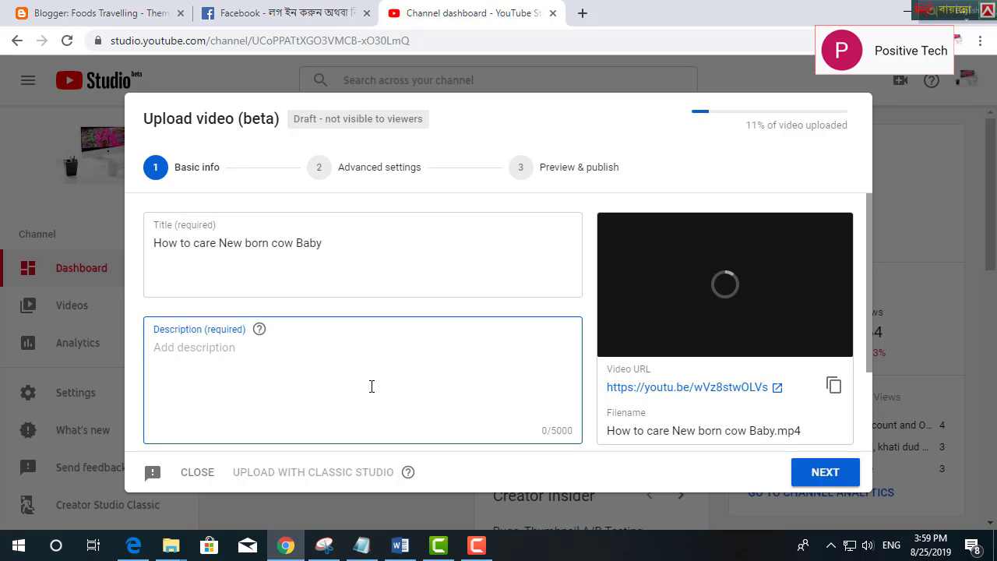
scroll(375, 386, "down", 3)
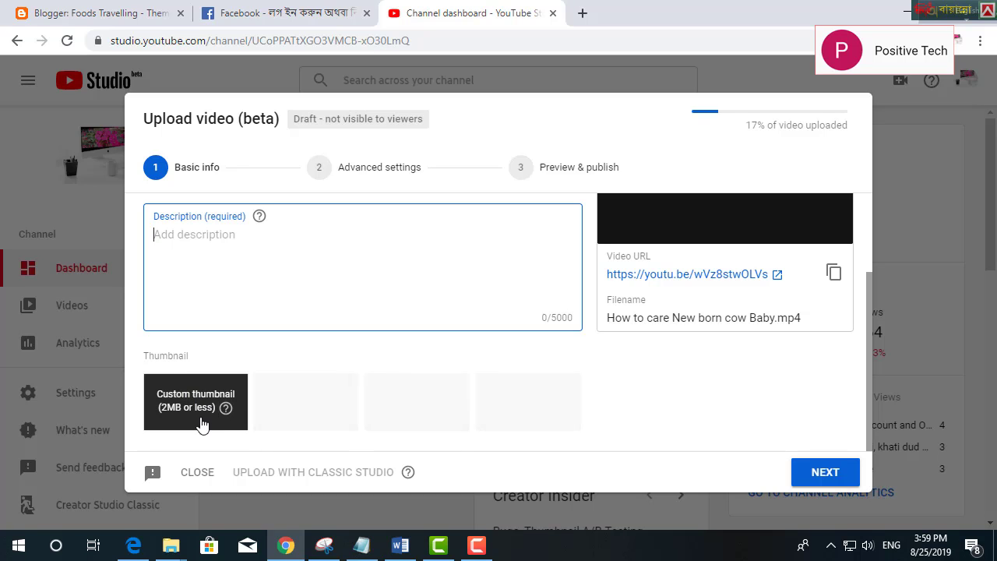
scroll(718, 306, "up", 1)
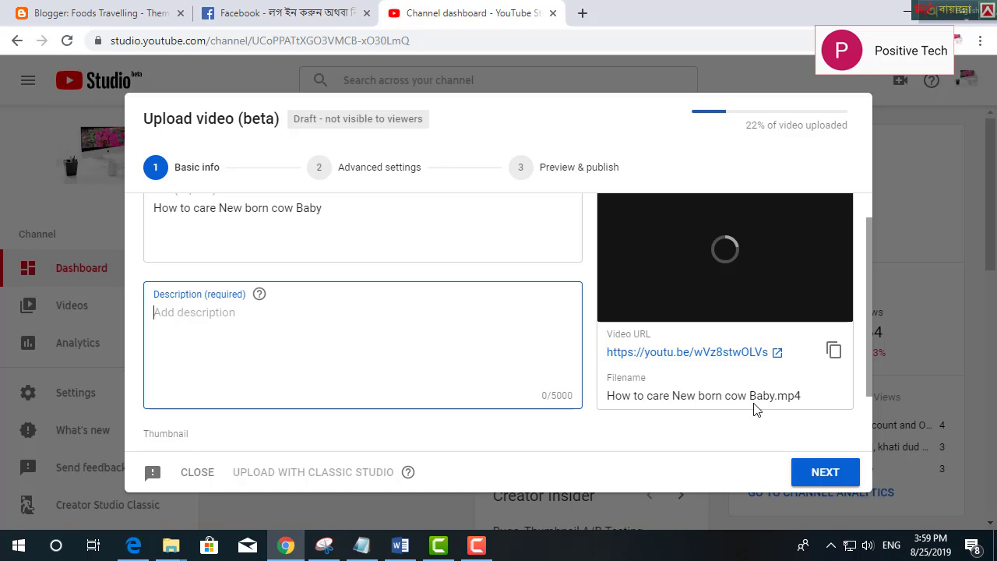
left_click(366, 212)
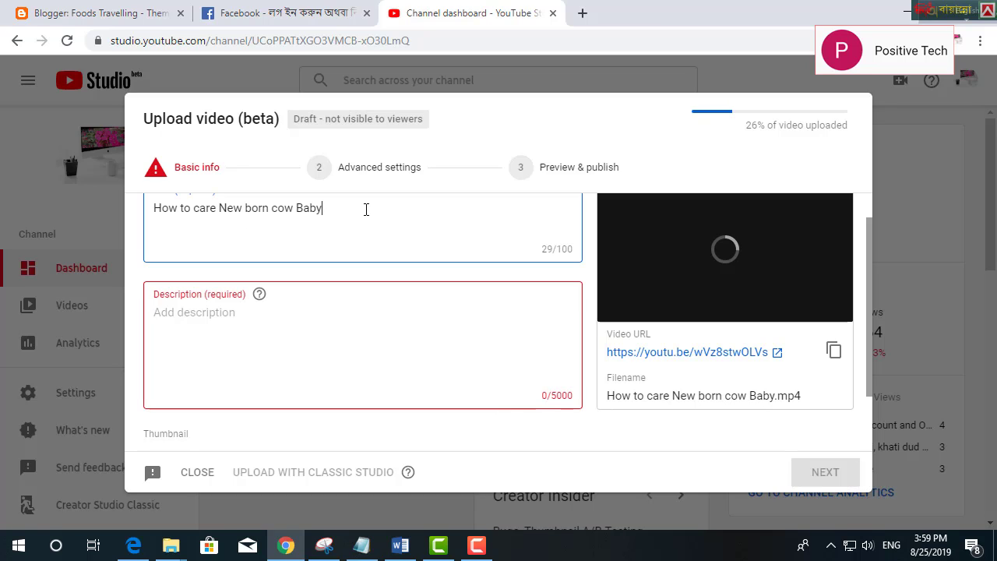
- Begin the video description with "Hi here you who are new"
left_click(356, 324)
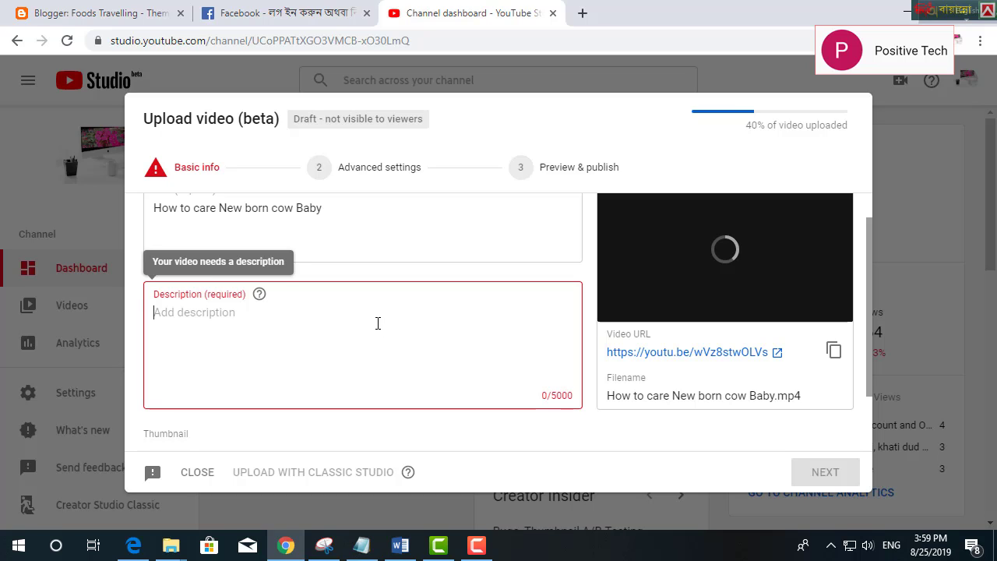
type("Here youi ")
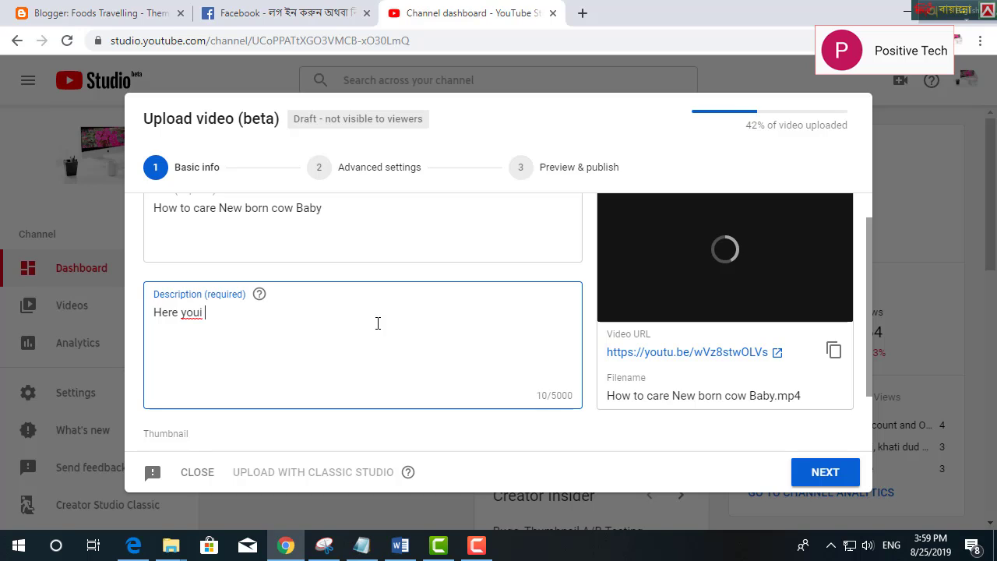
type("can b")
key("BackSpace")
key("BackSpace")
key("BackSpace")
key("BackSpace")
key("BackSpace")
key("BackSpace")
key("BackSpace")
key("BackSpace")
key("BackSpace")
key("BackSpace")
key("BackSpace")
type("i here ")
type("yiu ")
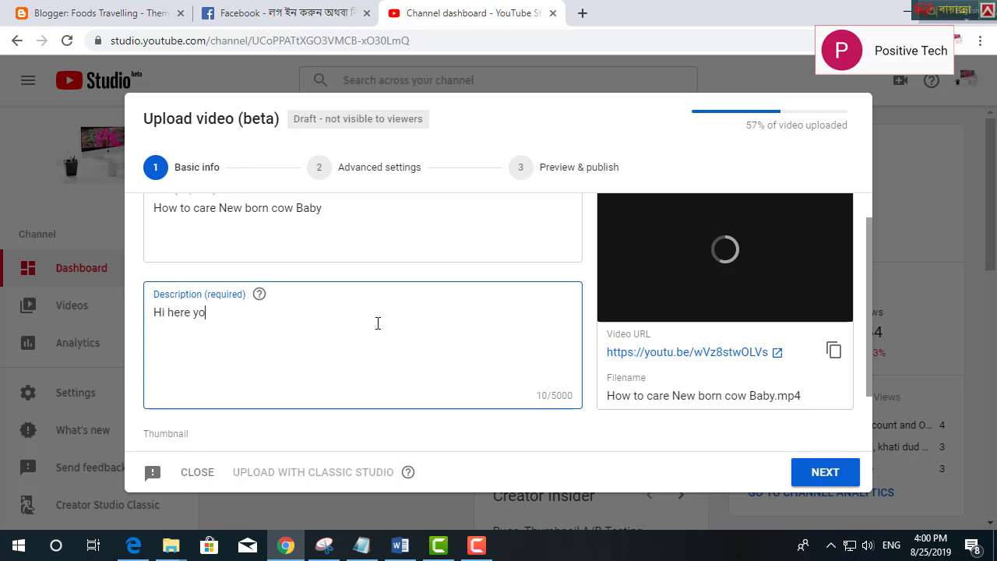
type("u ")
type("who are ")
type("e")
type("ew ")
- Continue the description with "that how new born cow baby care for those poeple will get help by watching this vedio."
type("fra")
key("BackSpace")
key("BackSpace")
key("BackSpace")
type("the")
key("BackSpace")
type("at h")
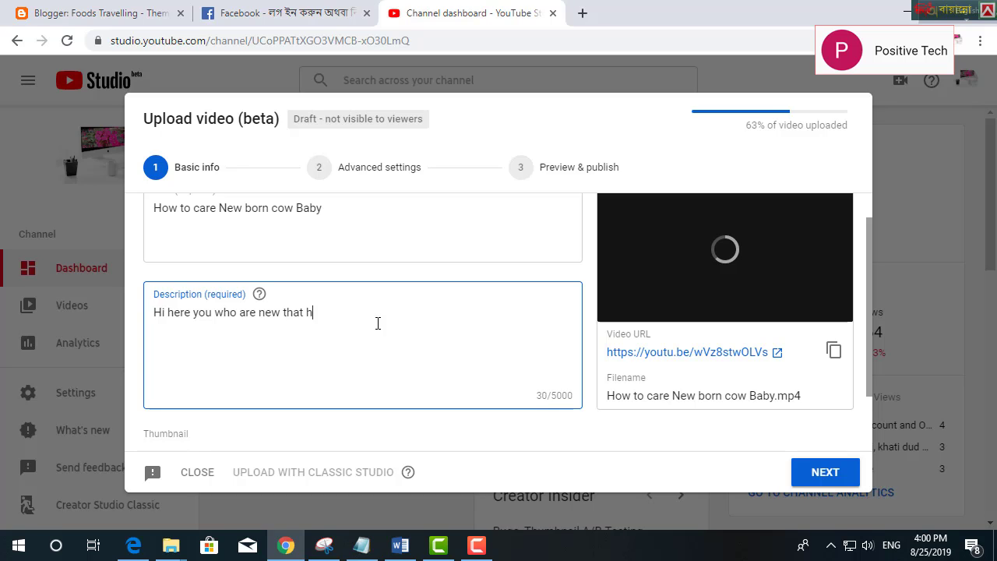
type("ow new born cow ba")
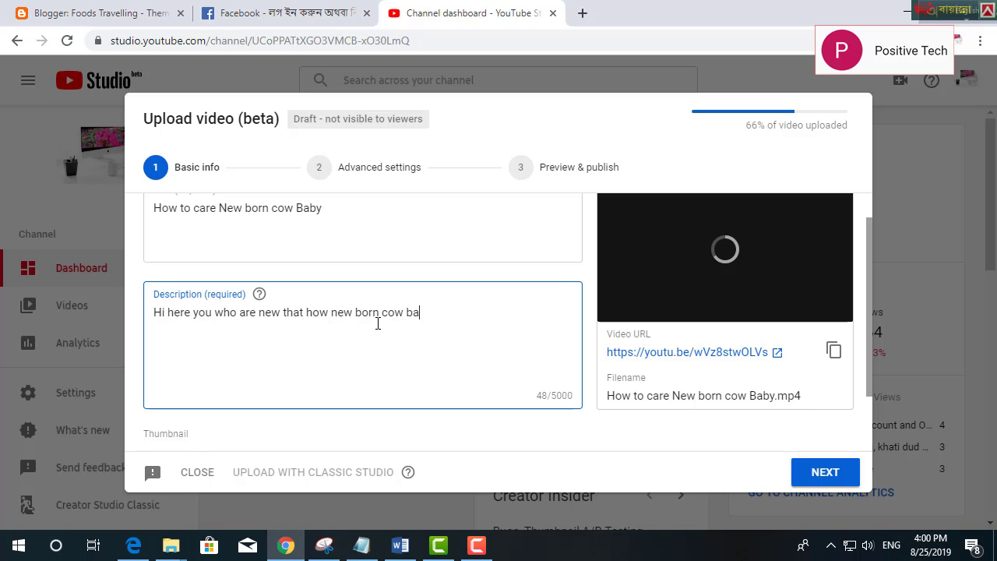
type("by care for sho")
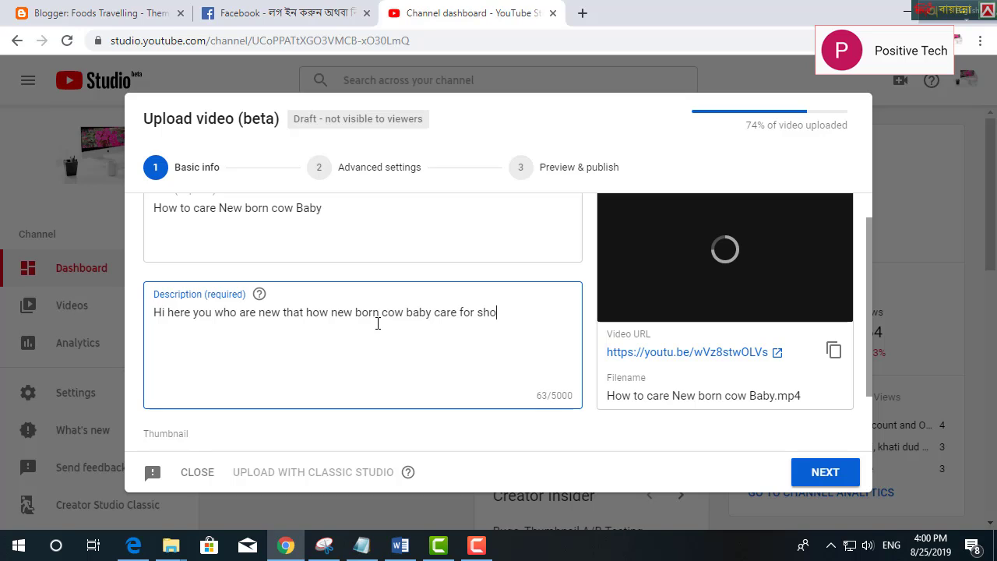
key("BackSpace")
key("BackSpace")
key("BackSpace")
type("those poeple will ")
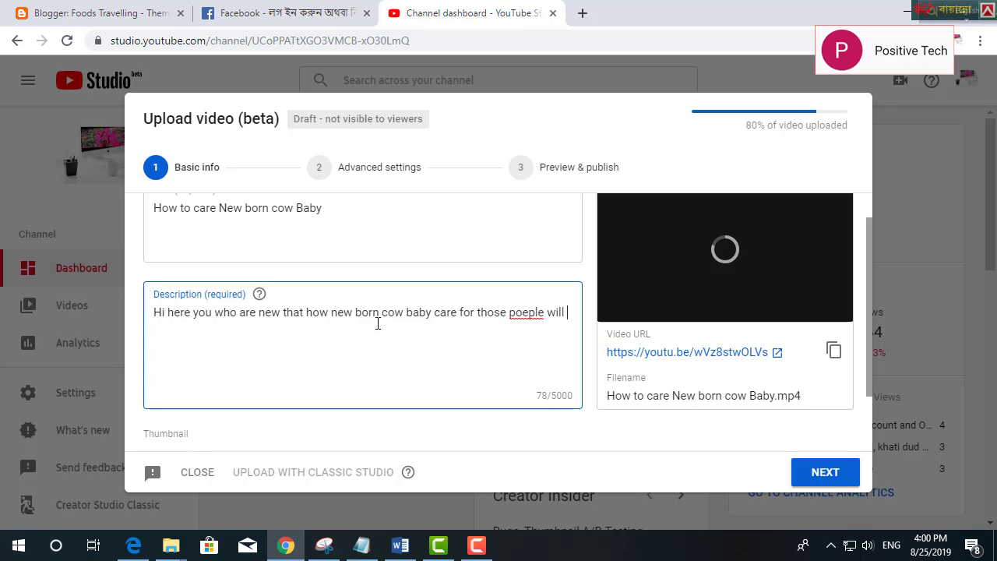
type("get help by watc")
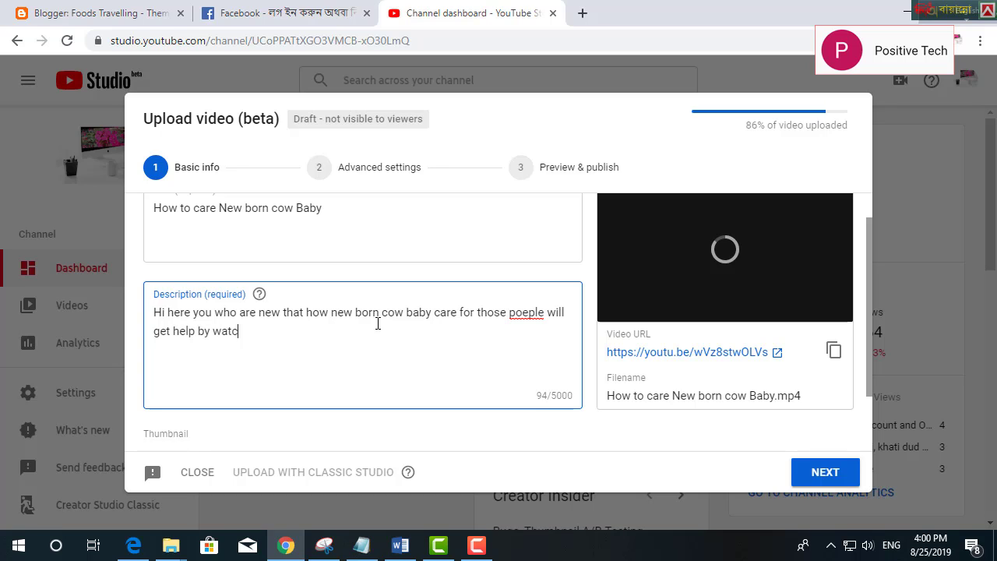
type("hing this vedio")
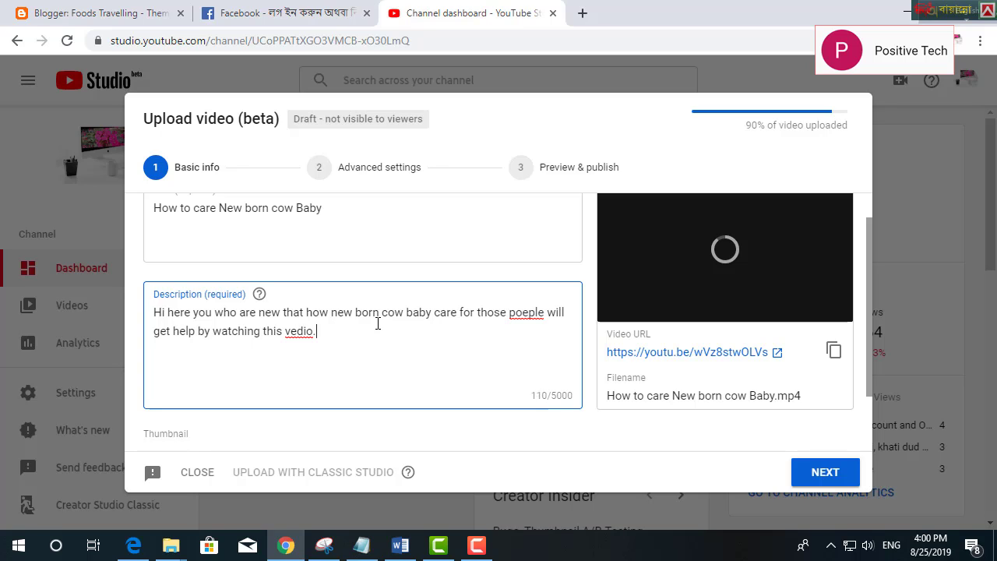
- Add the sentence "Here also everyone know that how a mother care about her new born baby" to the description
type(". here")
key("BackSpace")
key("BackSpace")
key("BackSpace")
key("BackSpace")
type("Here also everyone")
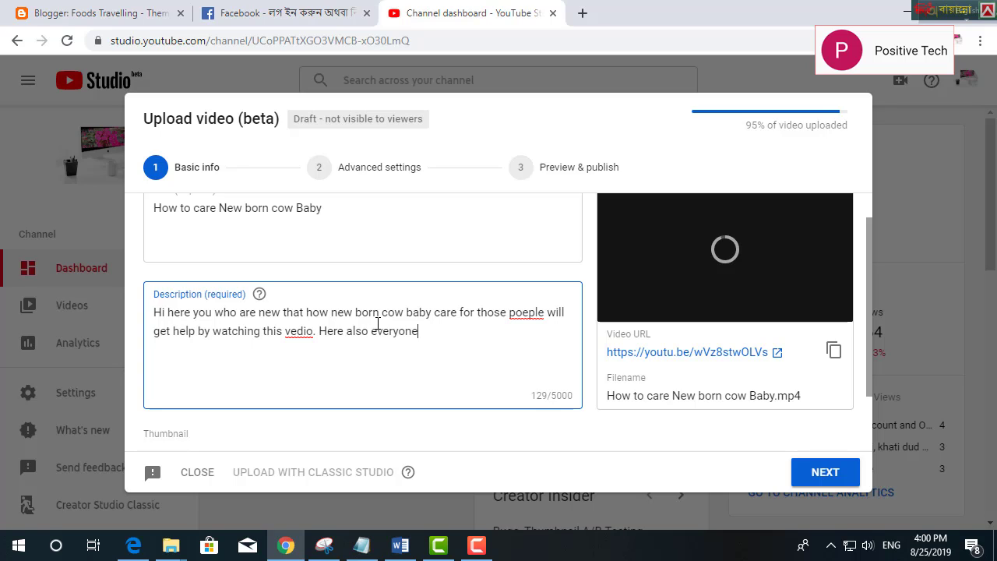
type(" know that hwo")
type("mother ")
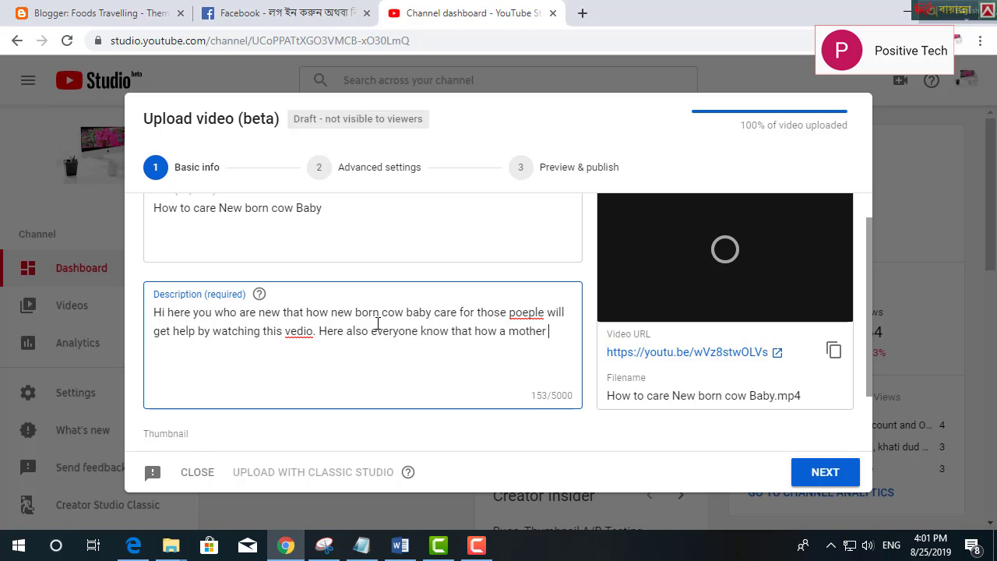
type("care ")
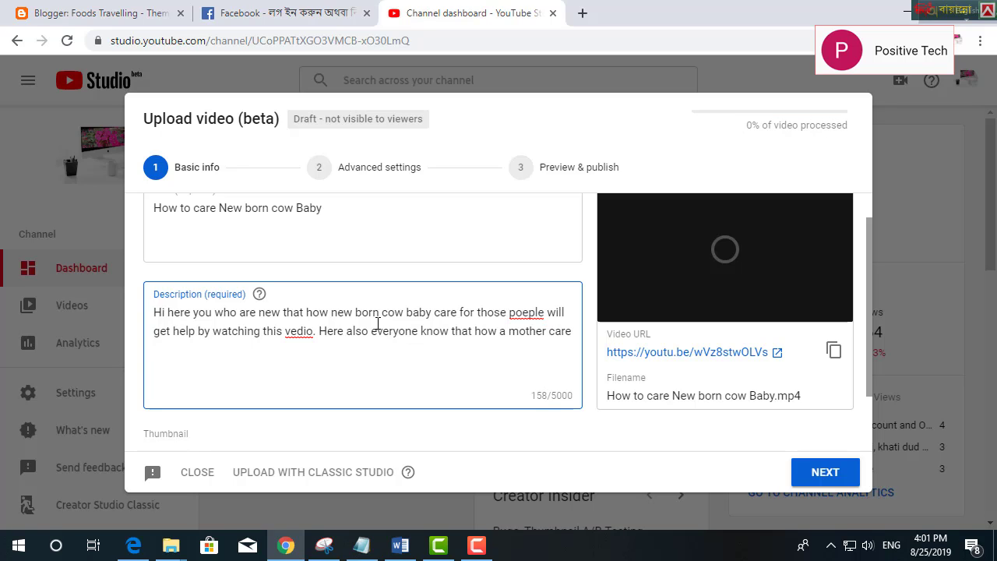
type("about her ba")
key("BackSpace")
key("BackSpace")
type("n")
type("born baby")
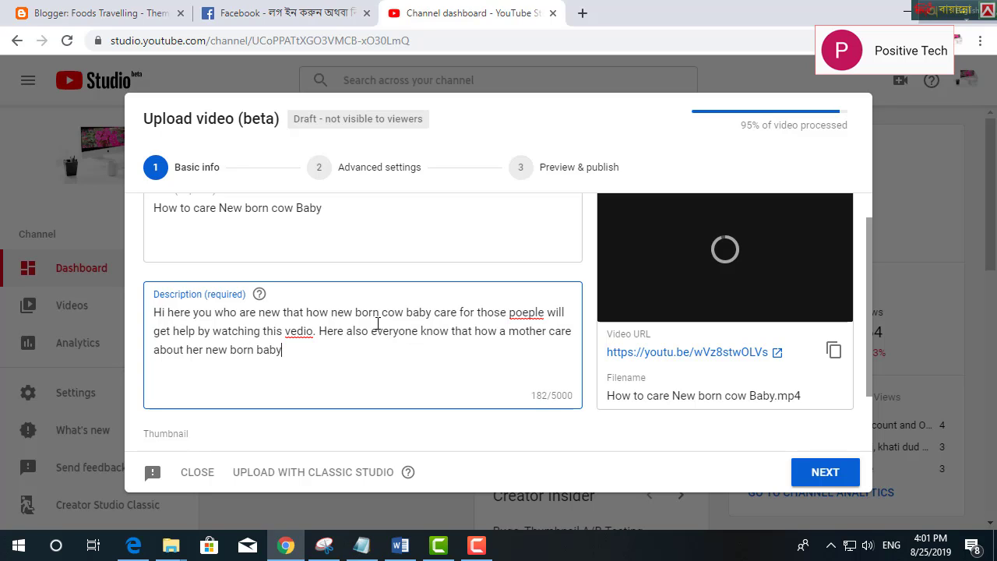
- Add to the description "Speacially here is a cow baby but for just standing up a nice example I captured this video."
type(". Speacially here is")
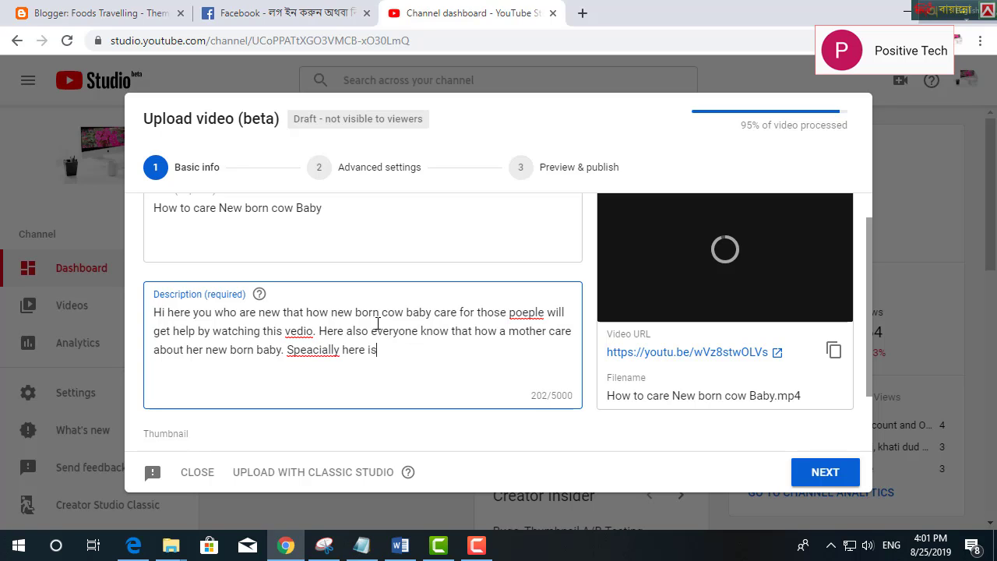
type(" a cow baby but")
type(" for ")
type("jsu")
type("ust ")
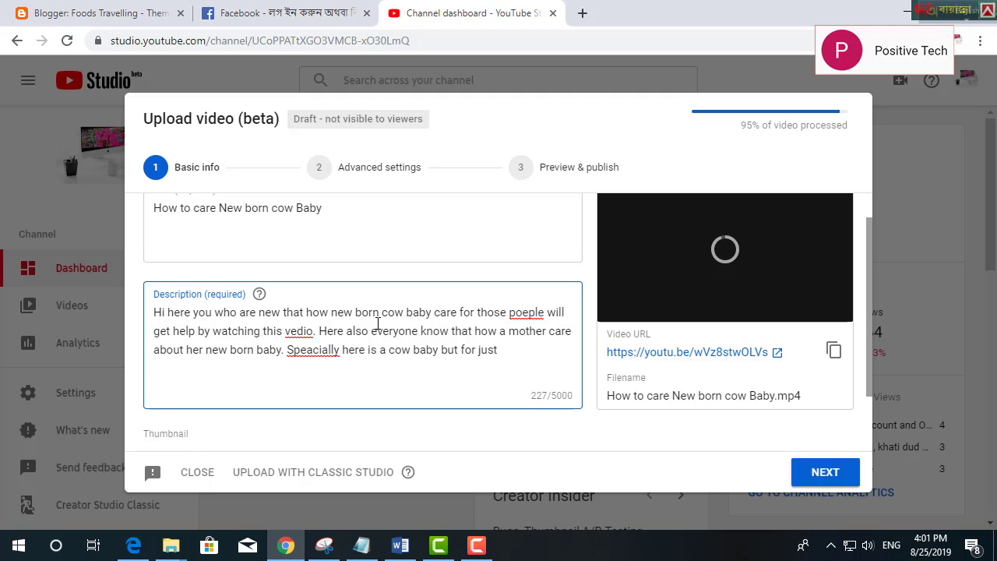
type("standing up a ")
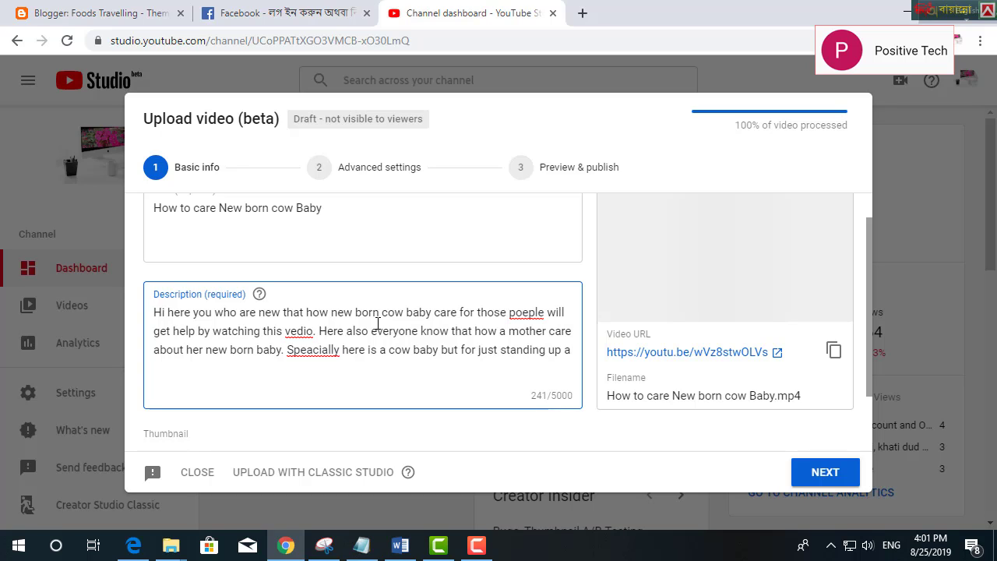
type("nice ")
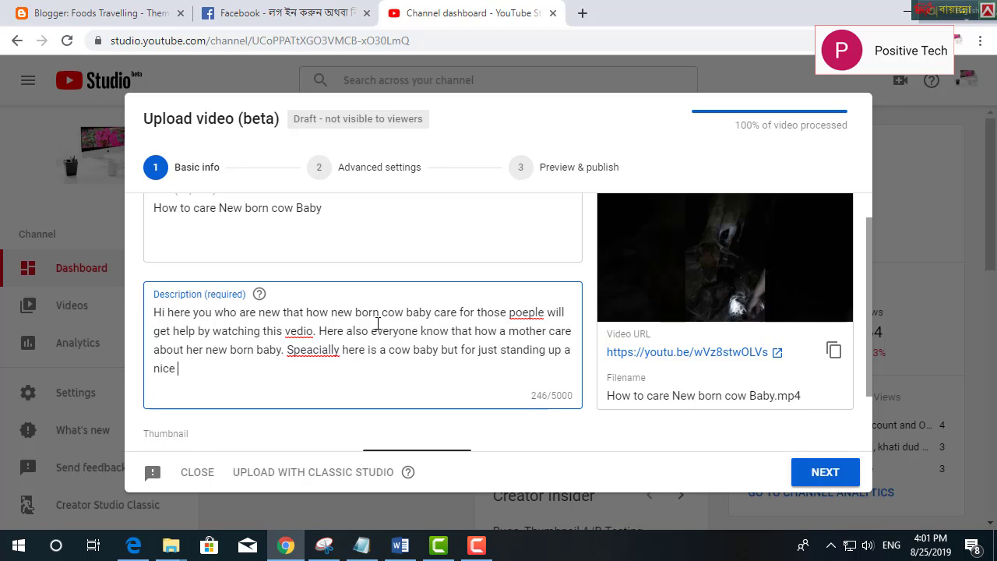
type("example")
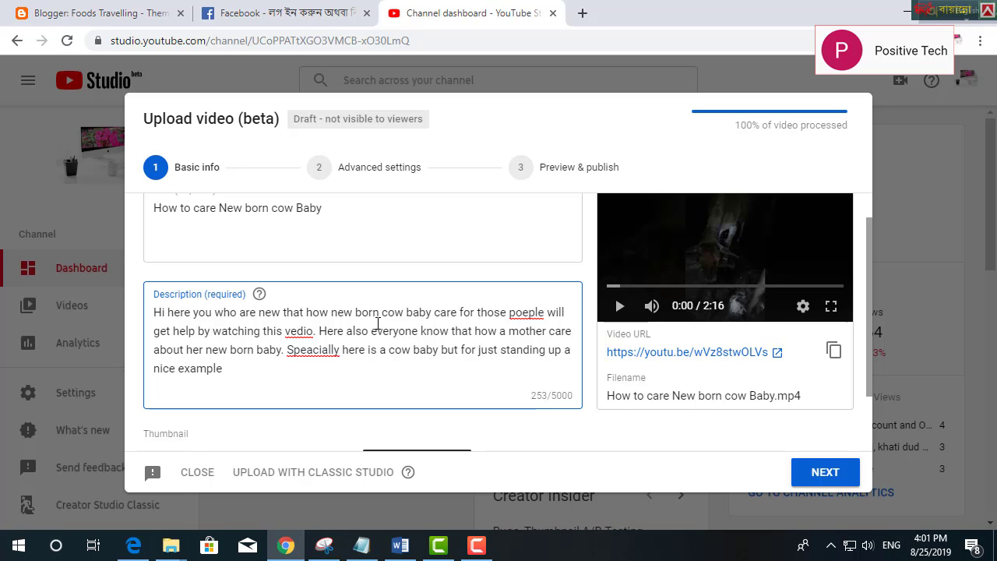
type(" I captured this video. ")
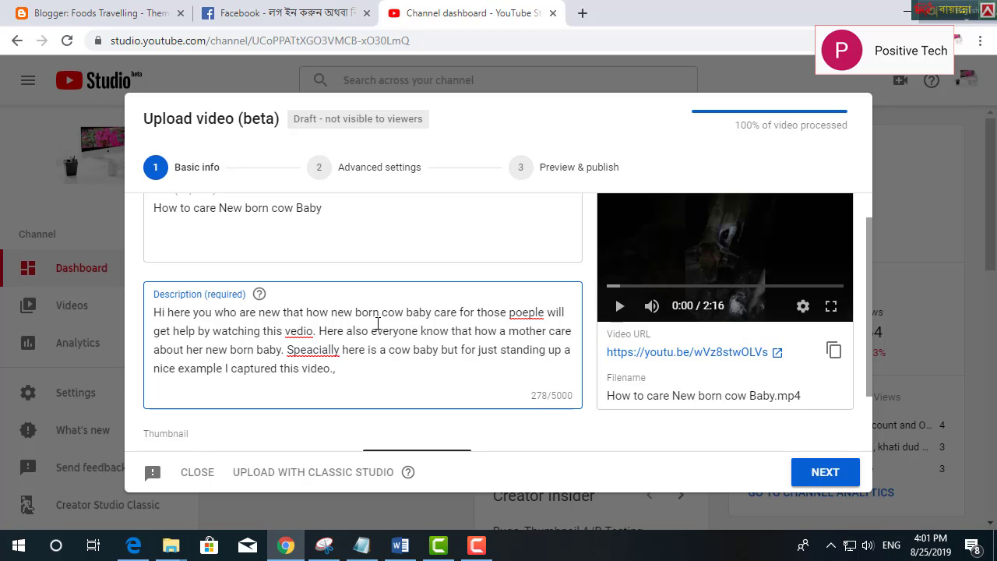
- Continue the description with "We know milk is a Idial food and every body like it."
type("We knwo")
key("BackSpace")
key("BackSpace")
key("BackSpace")
type("ow milk is a Ida")
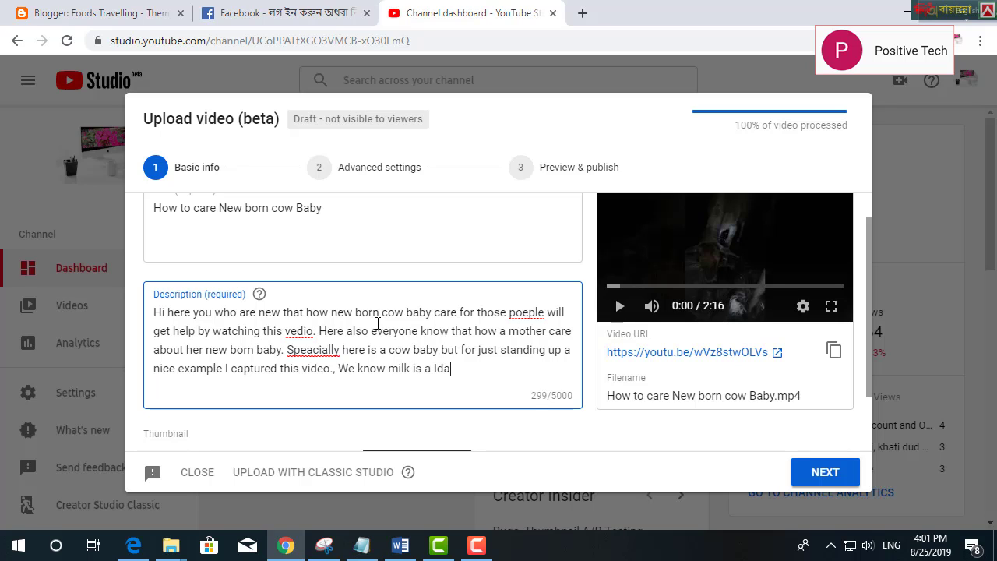
type("al food and every body like ti")
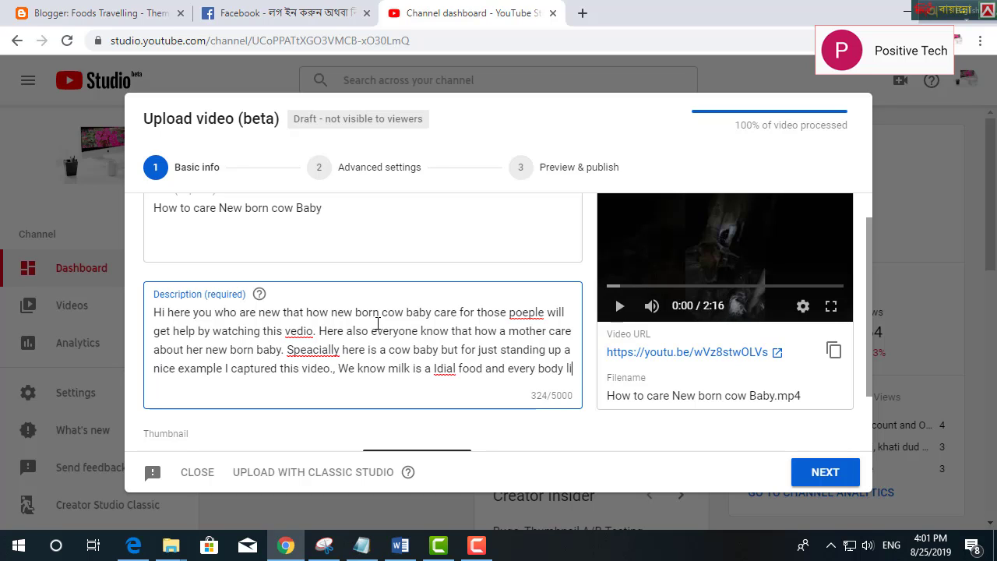
key("BackSpace")
key("BackSpace")
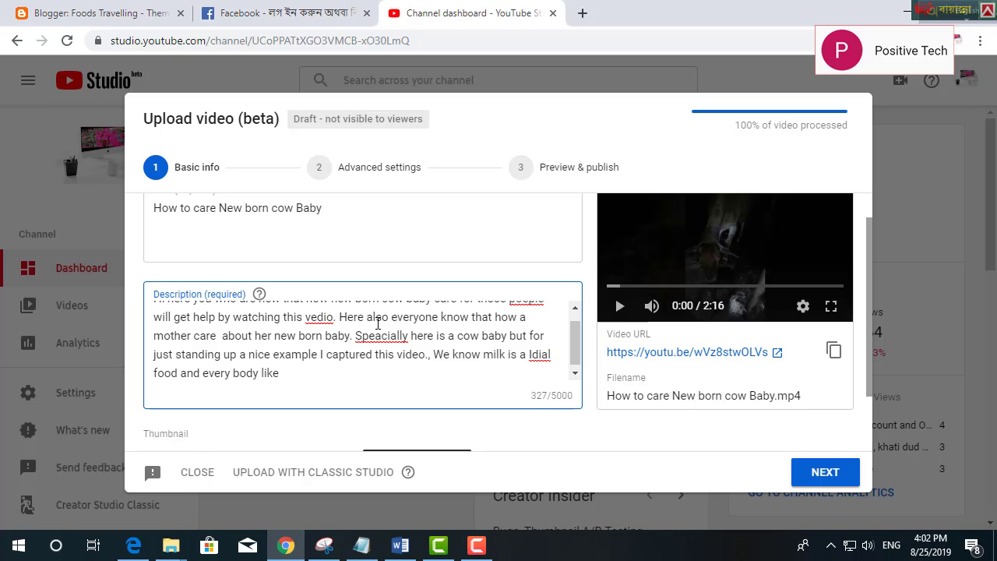
type("it.")
- Correct the flagged misspellings in the description to "video", "Specially" and "people" using the spelling suggestions
right_click(319, 322)
left_click(343, 336)
right_click(379, 336)
left_click(413, 148)
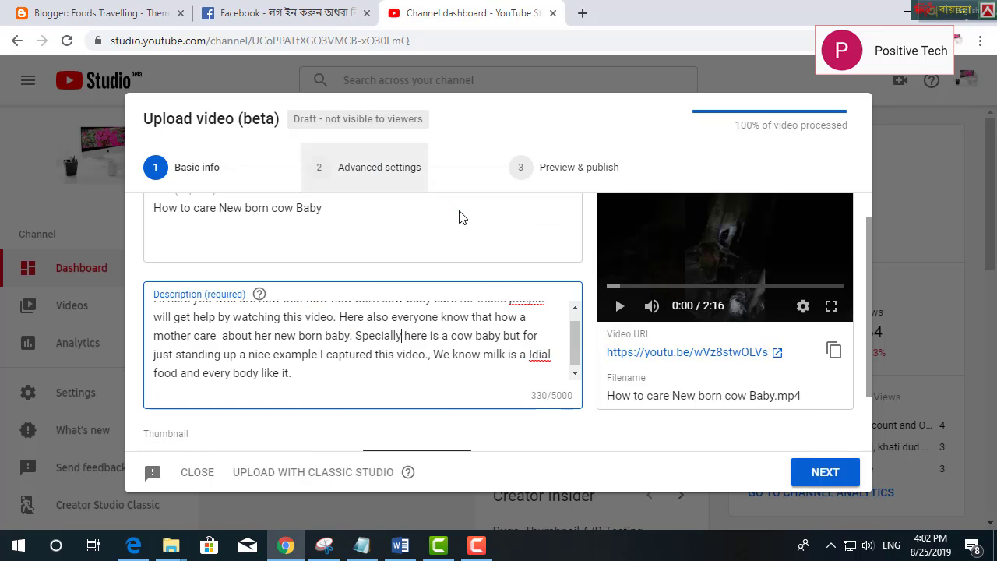
scroll(518, 343, "up", 1)
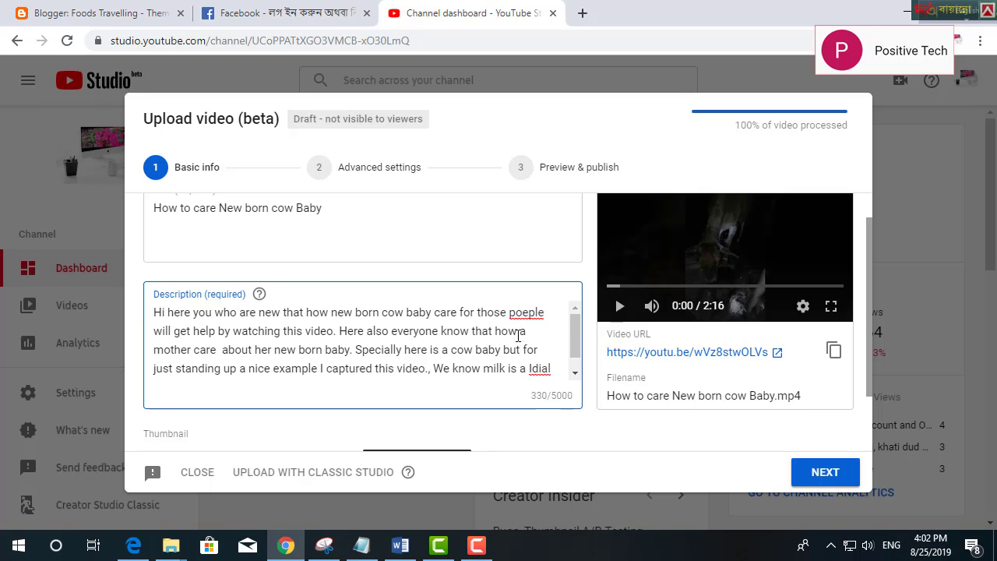
right_click(522, 312)
left_click(555, 110)
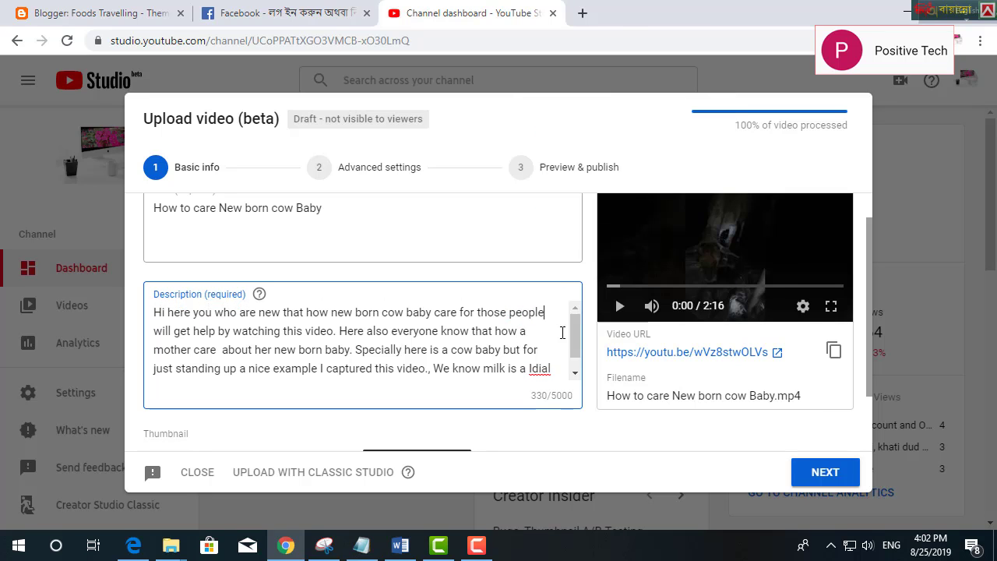
- Replace the flagged word "Idial" in the description with the spelling suggestion "Iliad"
right_click(546, 369)
left_click(568, 160)
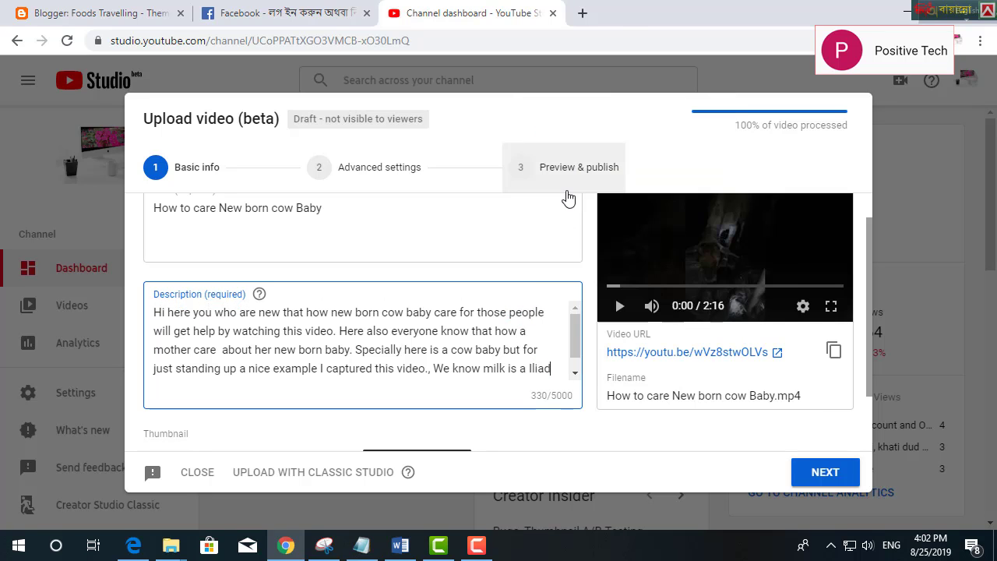
left_click_drag(509, 369, 510, 377)
left_click(445, 363)
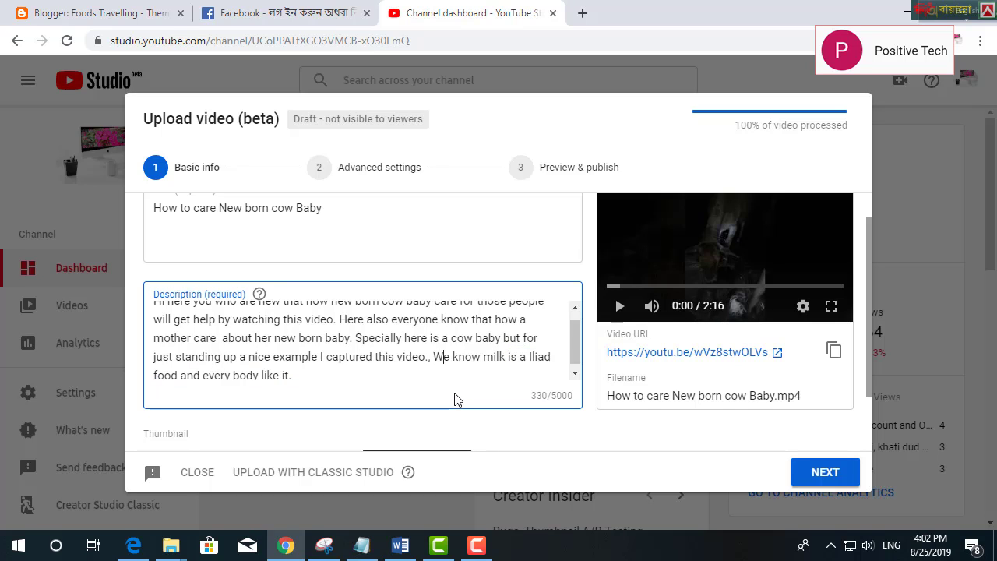
scroll(456, 405, "up", 1)
scroll(451, 390, "down", 2)
left_click(412, 302)
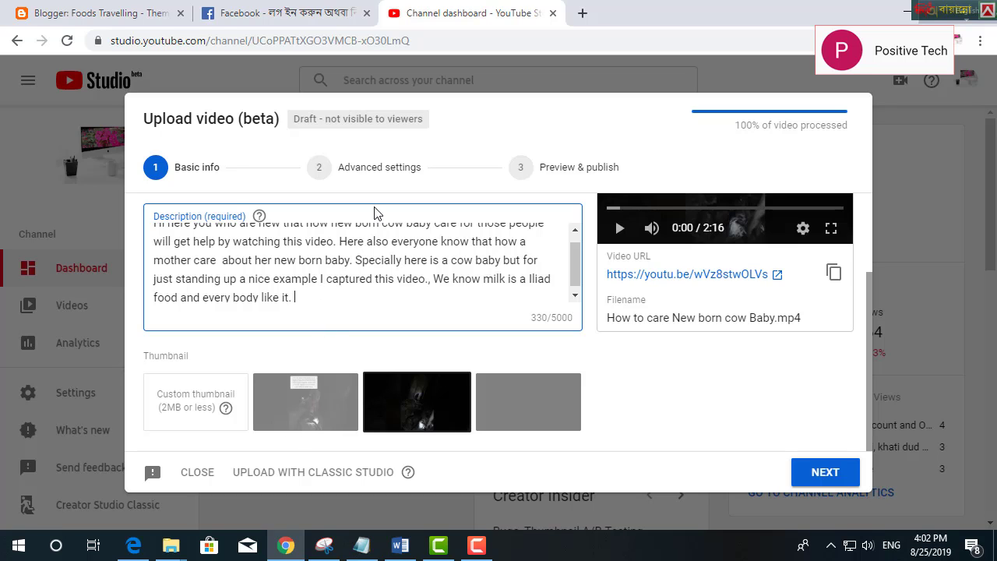
- Go to the advanced settings and look over the End screen page and the Language and subtitles options
left_click(314, 182)
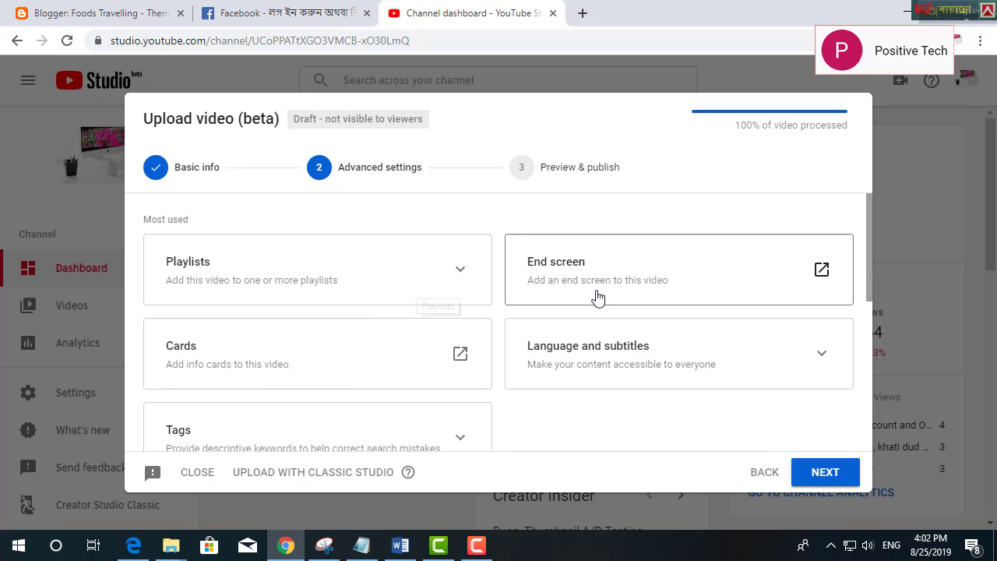
left_click(823, 283)
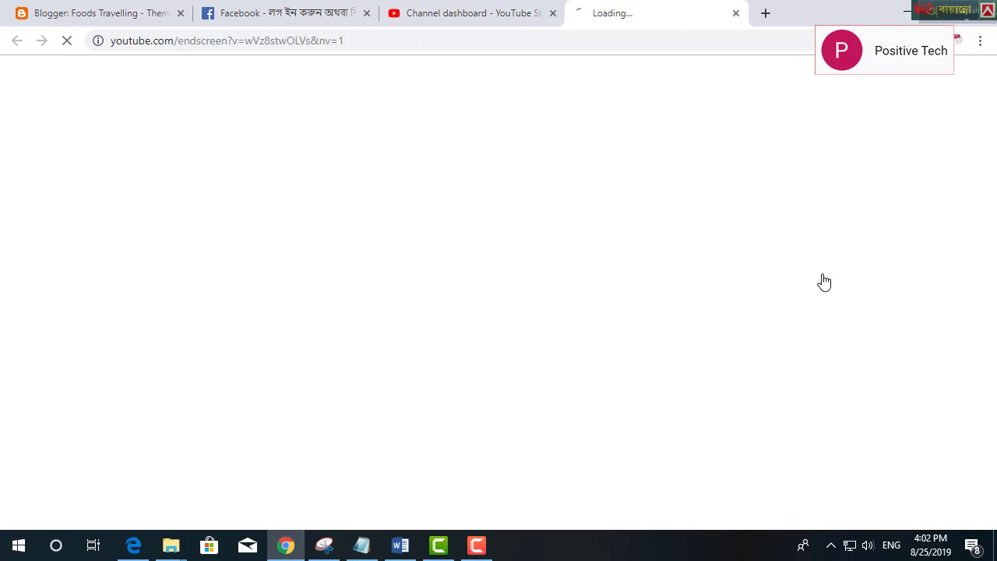
left_click(738, 13)
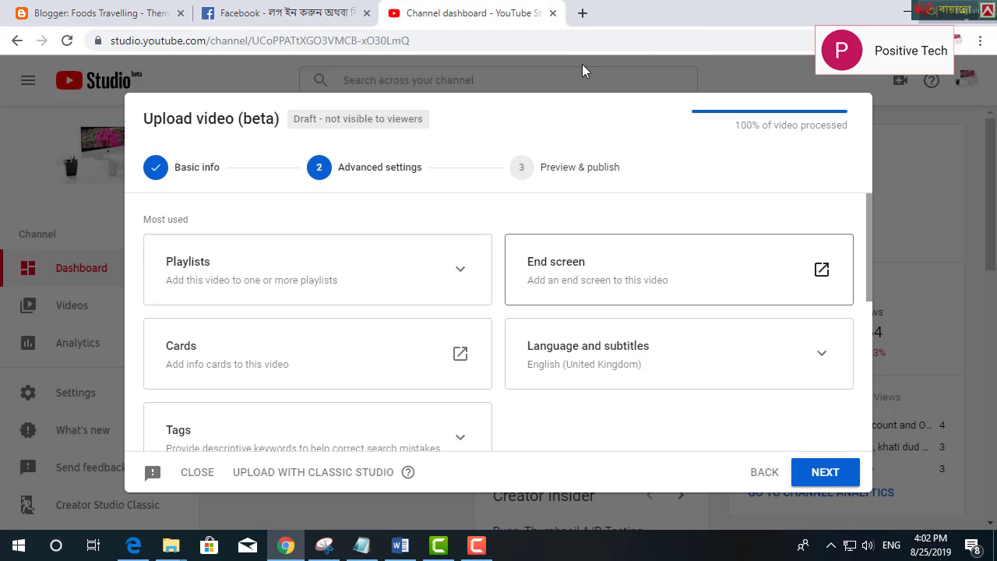
left_click(818, 360)
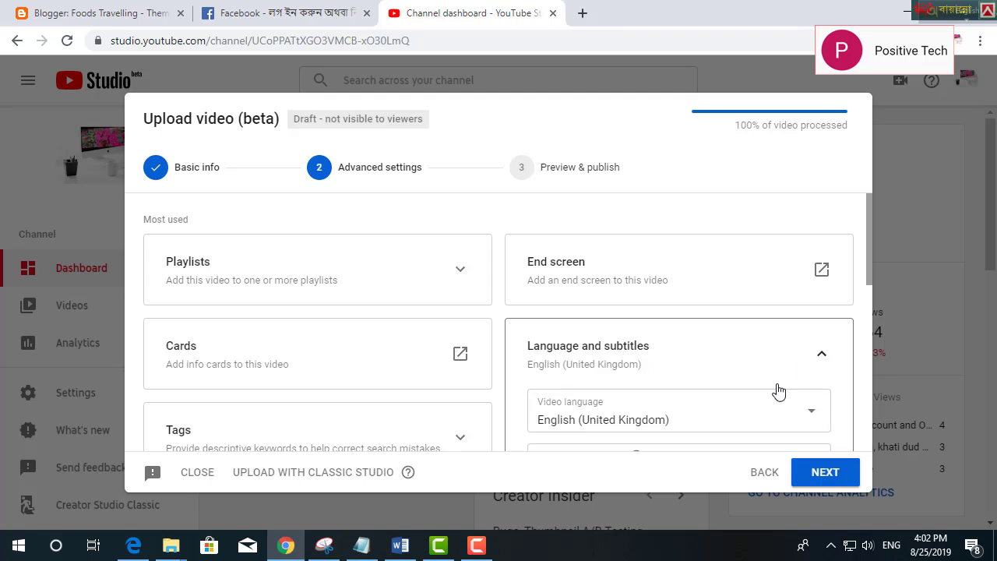
scroll(655, 386, "down", 2)
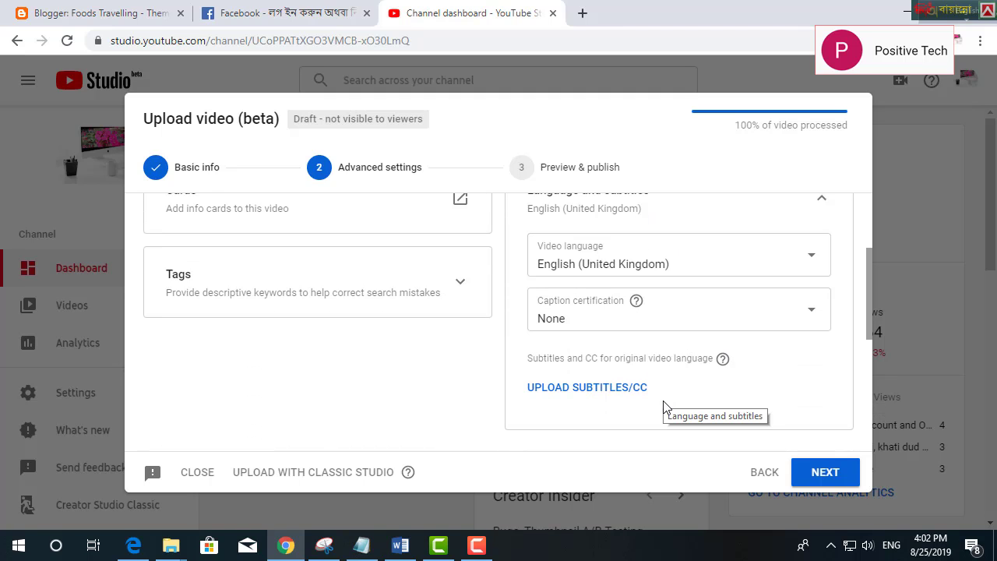
scroll(612, 401, "up", 2)
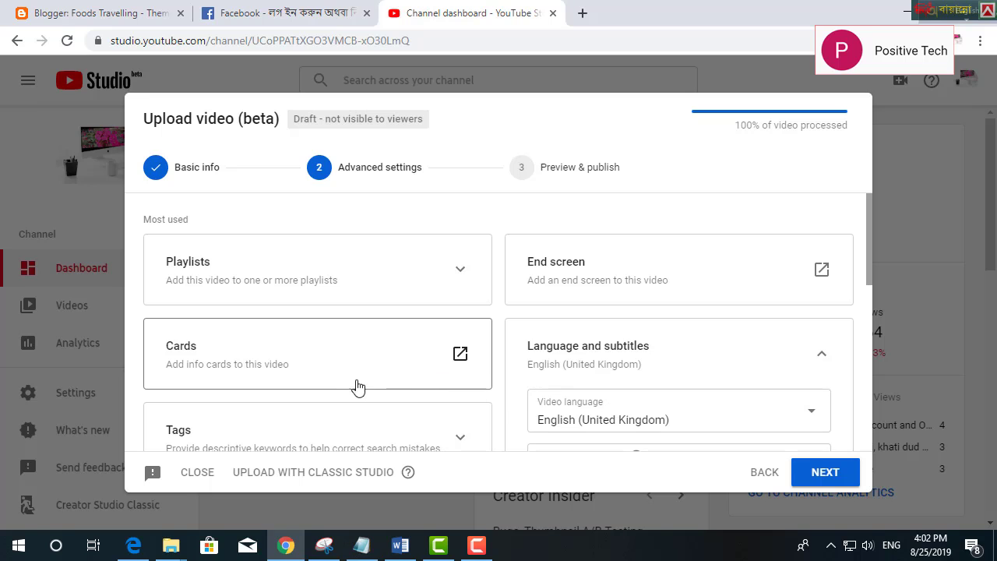
scroll(330, 383, "down", 1)
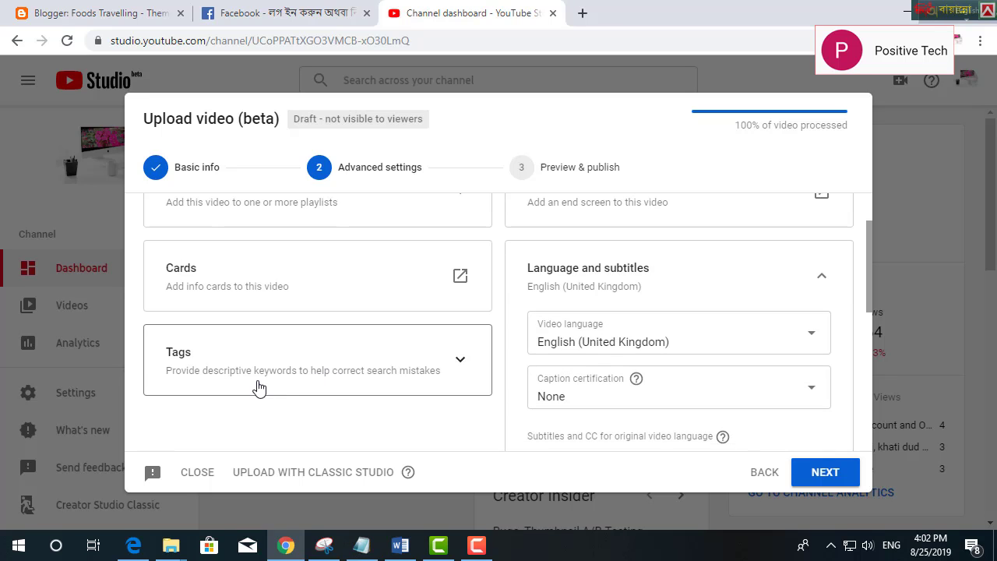
- Expand the Tags section and add the tag "New Born Cow baby caring"
left_click(297, 377)
scroll(311, 411, "down", 2)
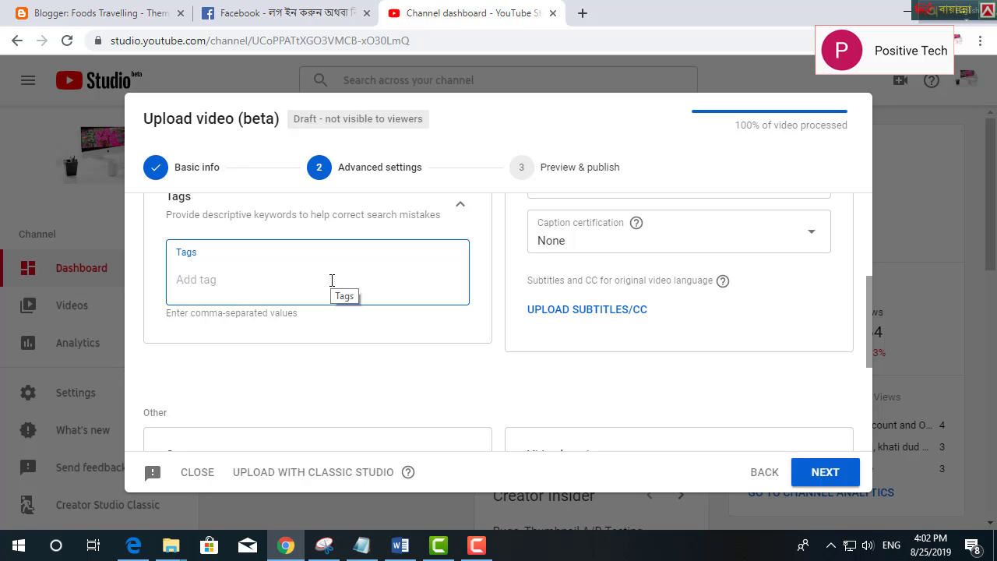
type("New Born Cow baby care")
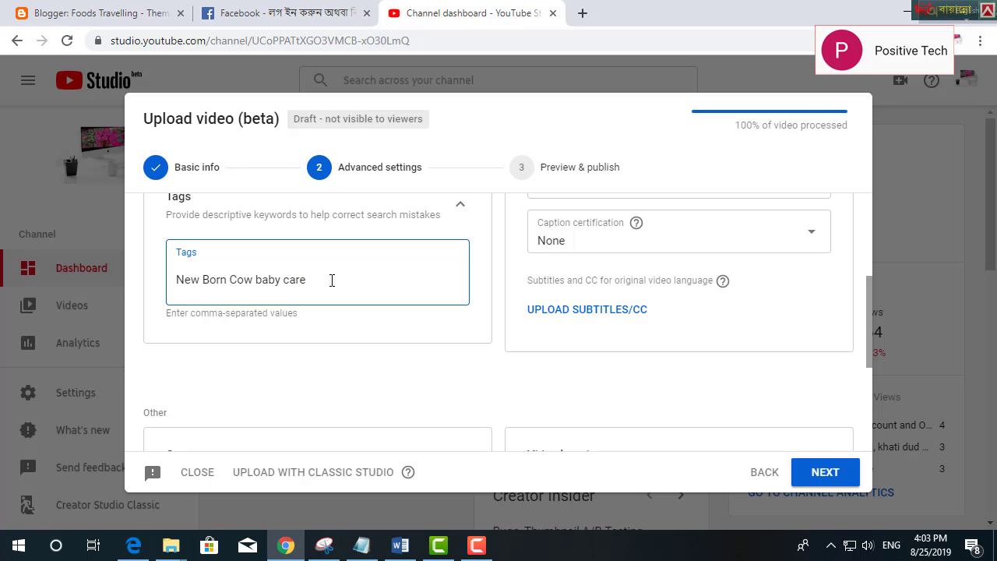
type("ing")
key("BackSpace")
key("BackSpace")
type("ng,")
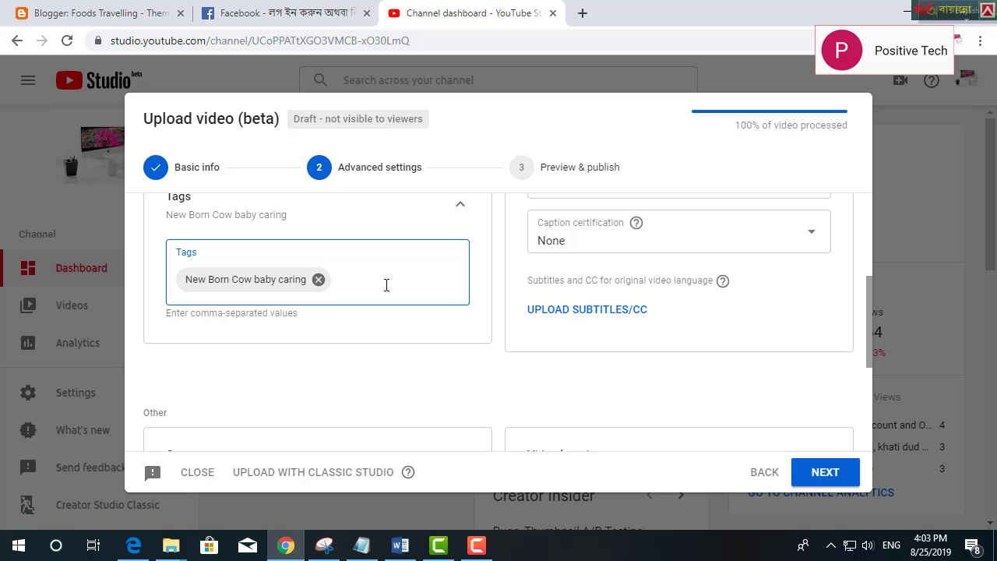
- Add the tag "Naturally love animals her baby" to the video
type("Naturally-roe")
key("BackSpace")
type("ve animals her baby")
key("Return")
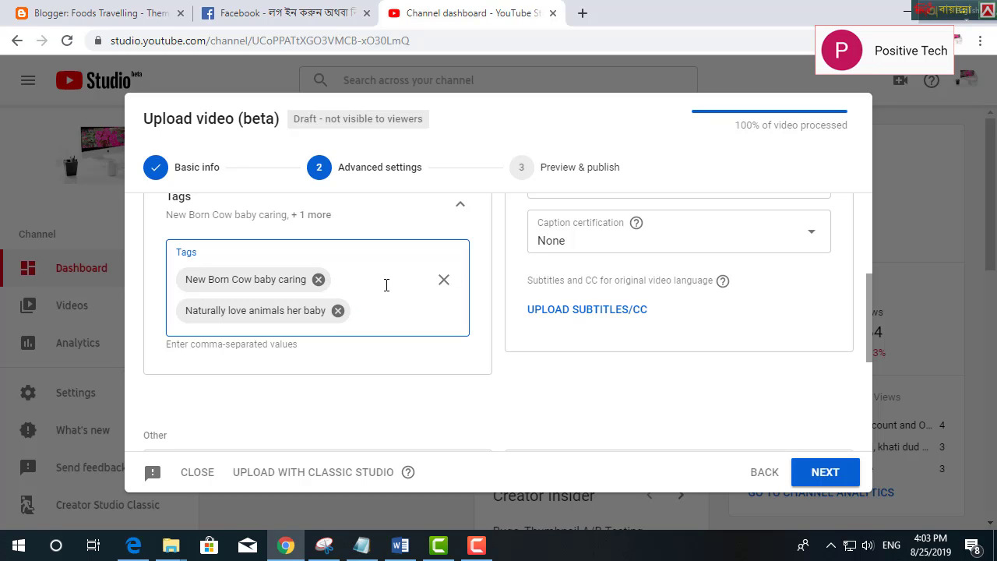
- Add the tag "how care new born cow" to the video
type("how care new born cow baby")
key("BackSpace")
key("BackSpace")
key("BackSpace")
key("BackSpace")
key("BackSpace")
type("clav")
key("BackSpace")
type("fs")
right_click(397, 311)
key("Escape")
key("BackSpace")
key("Return")
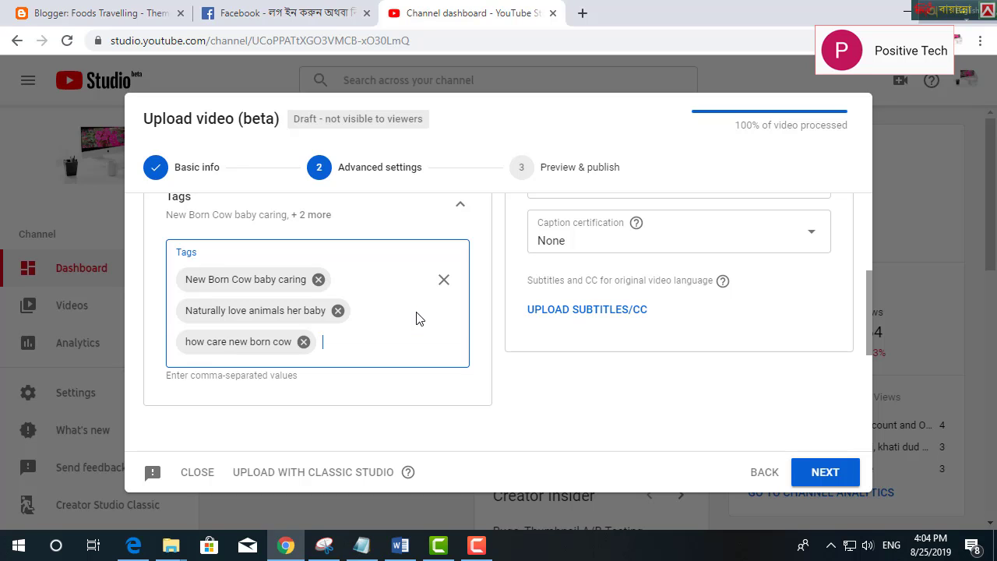
- Search Google for "google translate" in a new browser tab
left_click(581, 14)
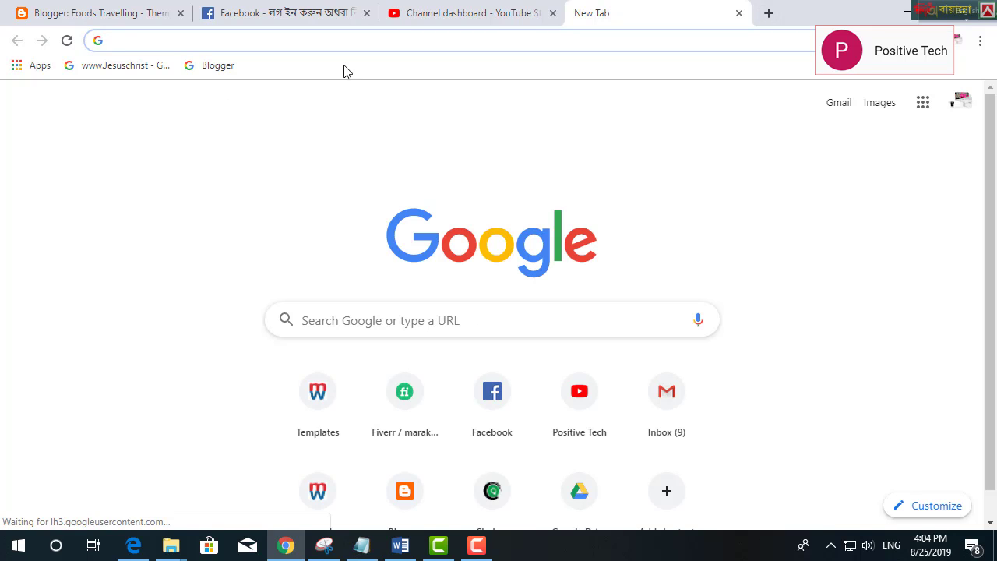
left_click(462, 315)
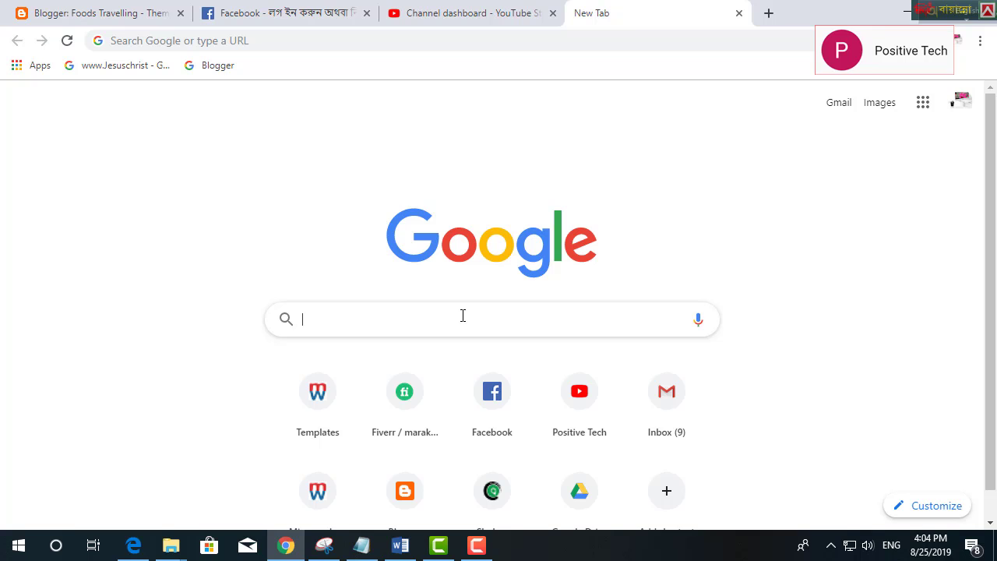
type("ne")
key("BackSpace")
key("BackSpace")
key("BackSpace")
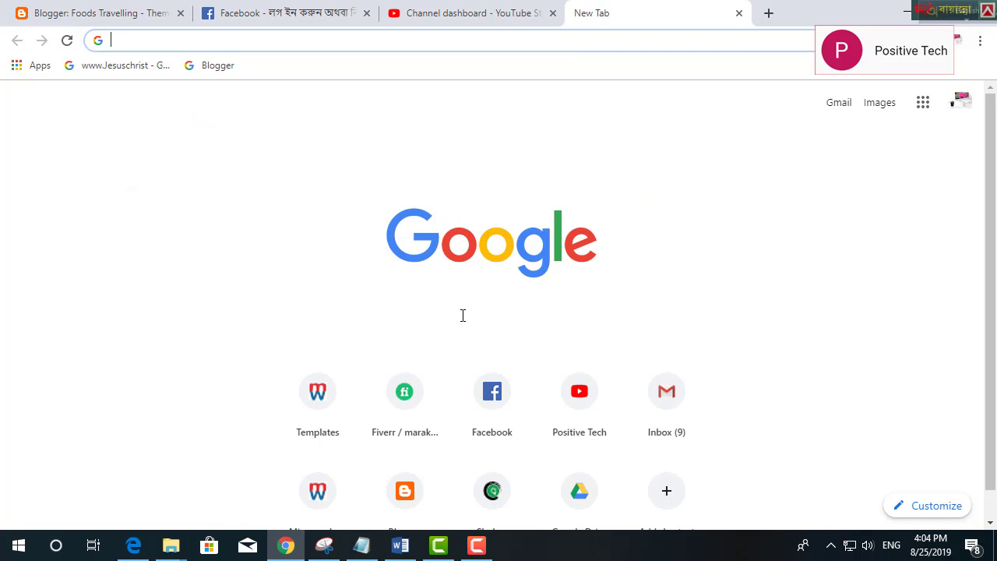
type("googl")
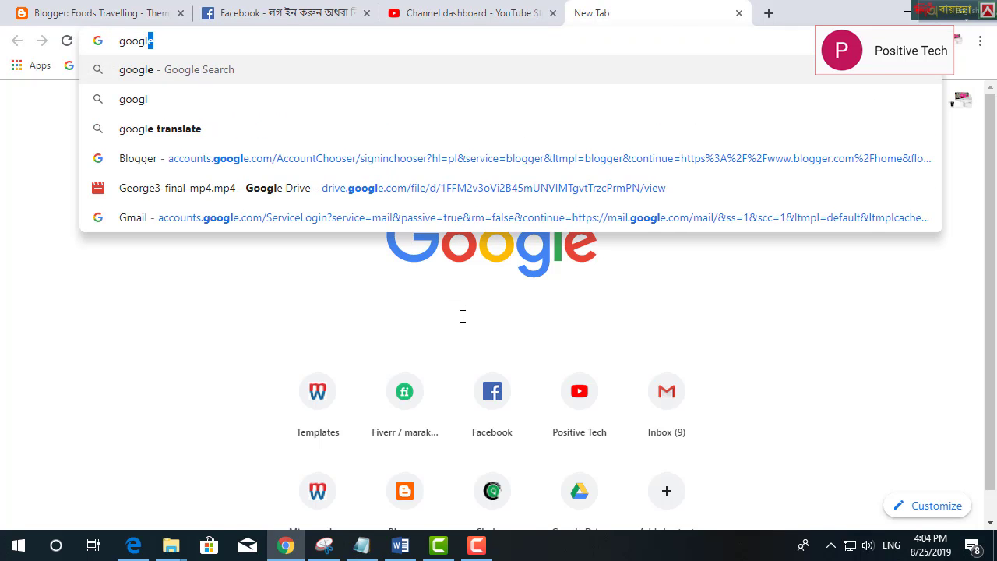
type("e translate")
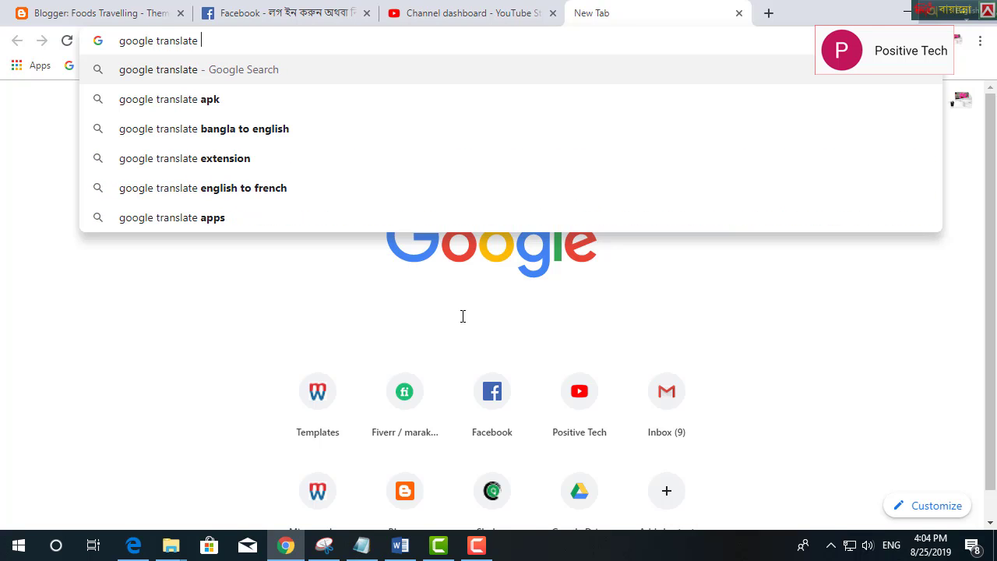
key("Return")
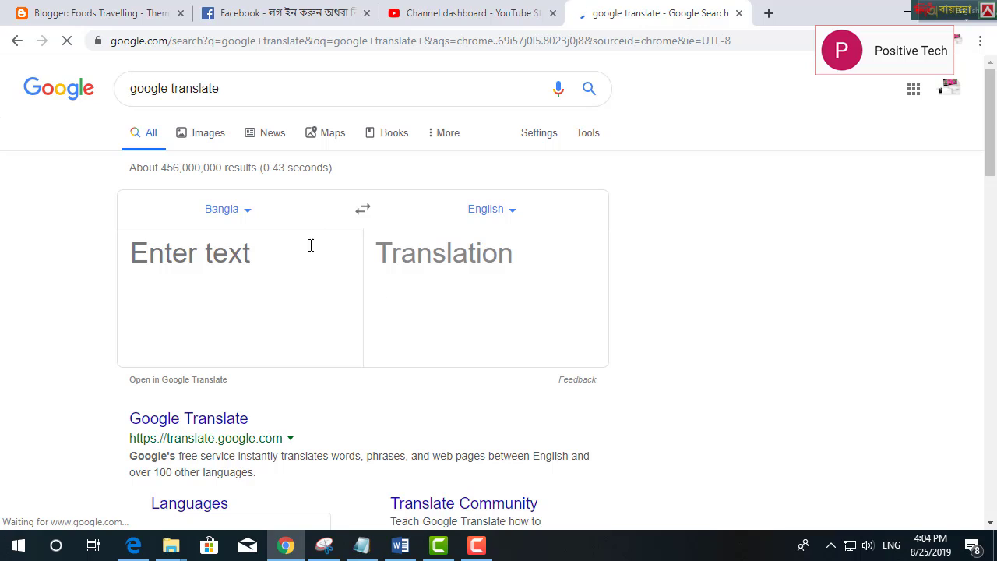
- Translate the Bangla phrase "gour bachur" into English
left_click(264, 263)
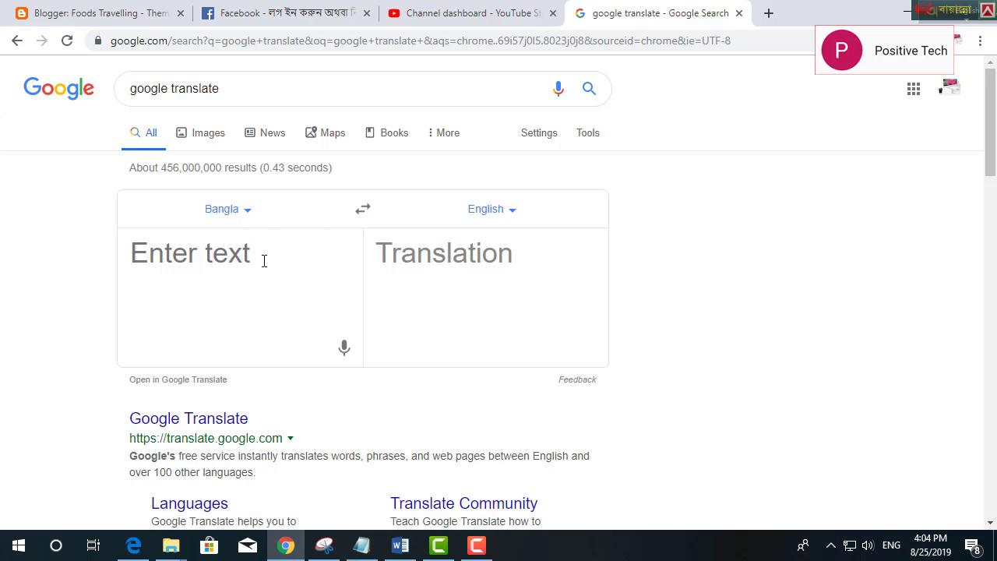
type("gour")
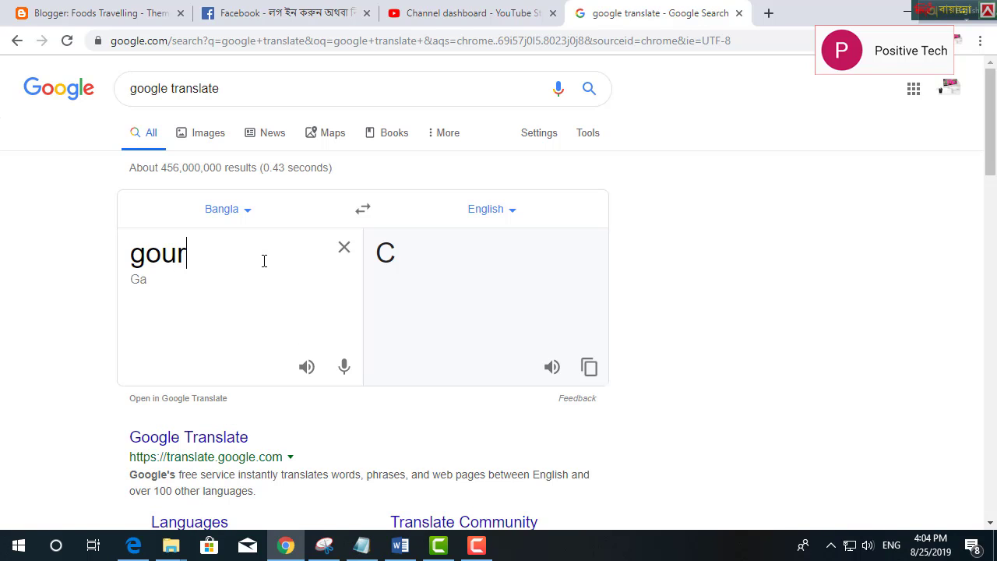
type(" bachur")
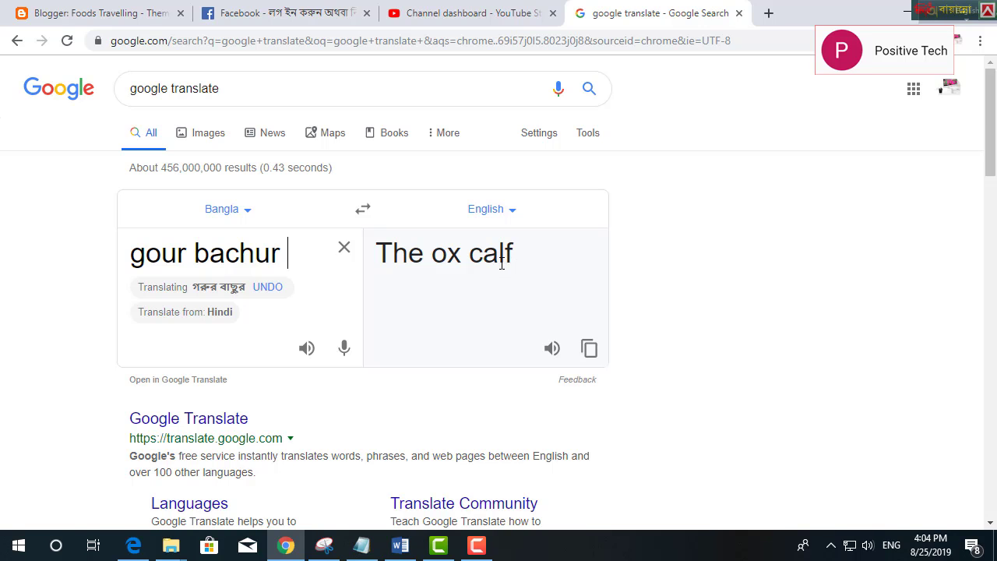
- Return to the YouTube Studio upload and add the tag "how care about new cow calfs"
left_click(407, 12)
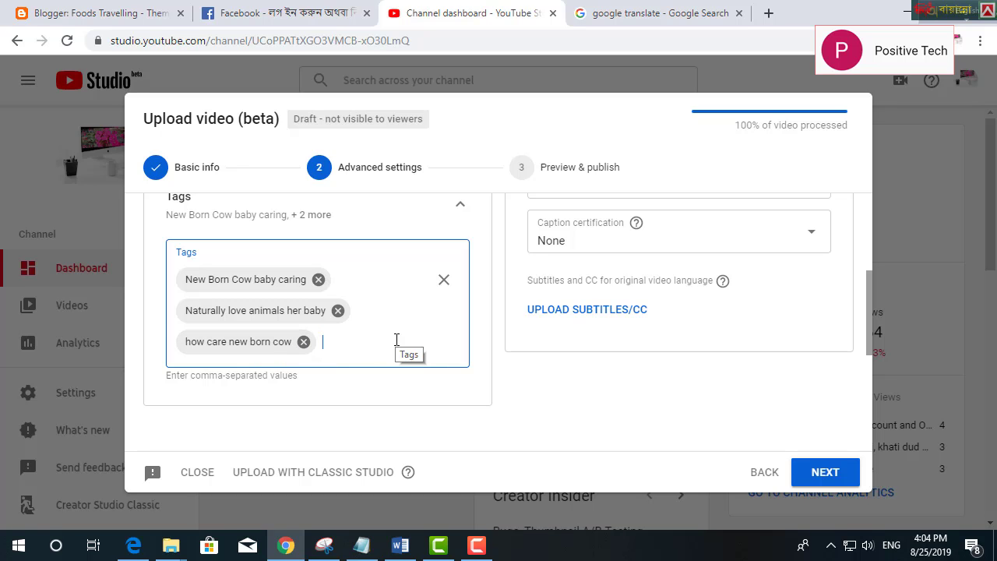
type("w care about new cow calfs")
key("Return")
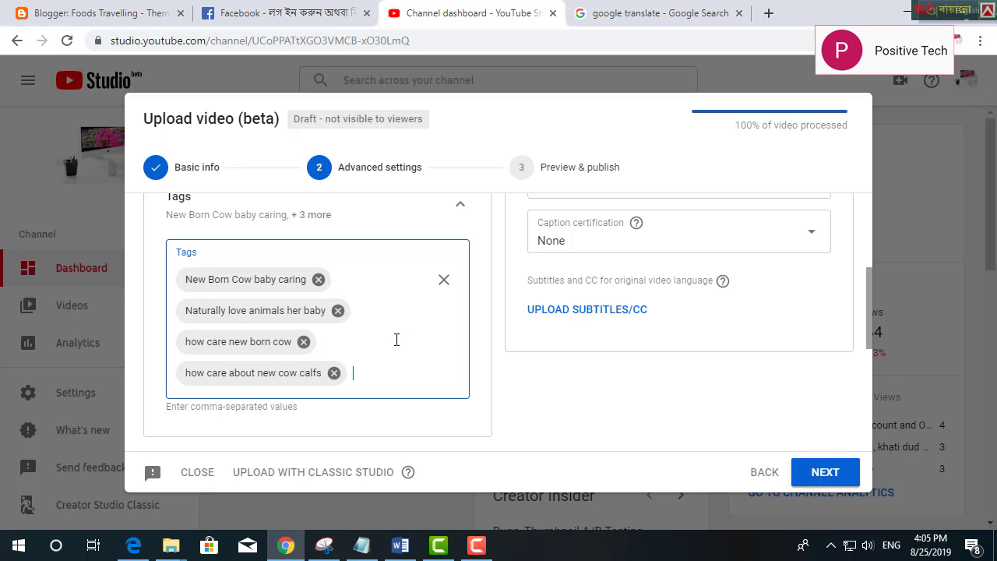
- Add the tag "Calfs care for new born cow" to the video
type("Cal")
type("fs ")
type("care for new ")
type("born ")
type("cow")
key("Return")
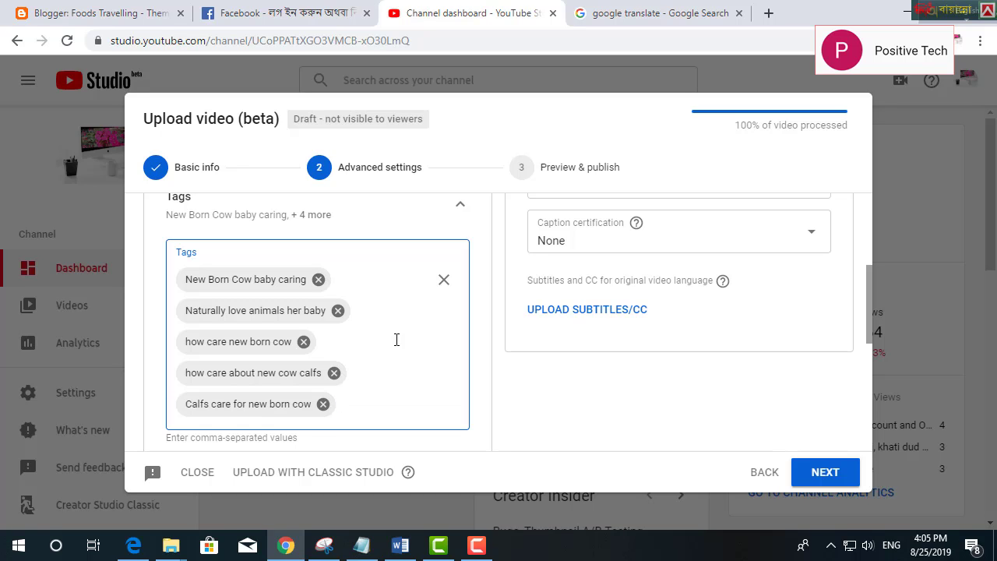
- Add the tag "Every animals love her new born calfs" to the video
type("Every animals love her new born calfs")
key("Return")
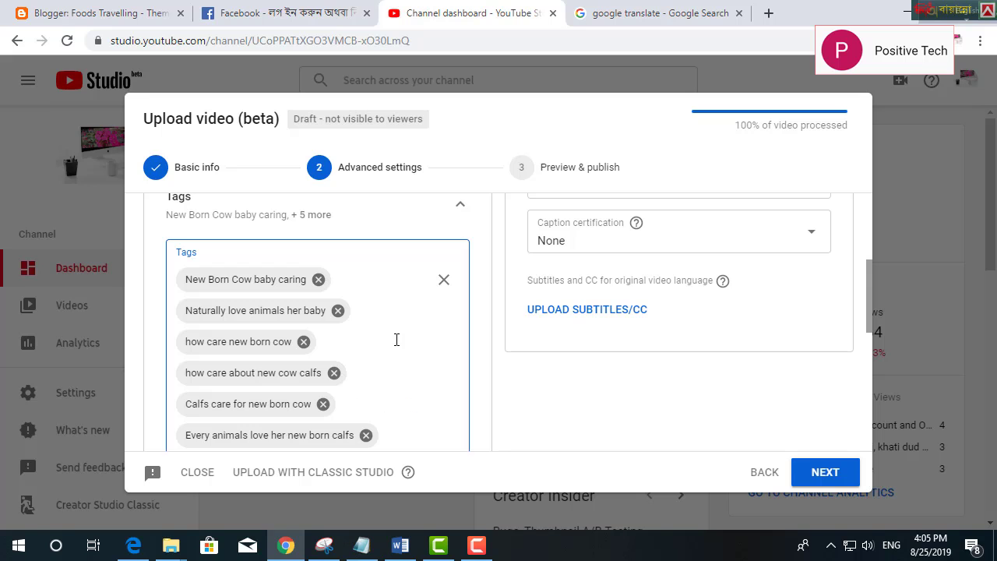
scroll(487, 387, "up", 5)
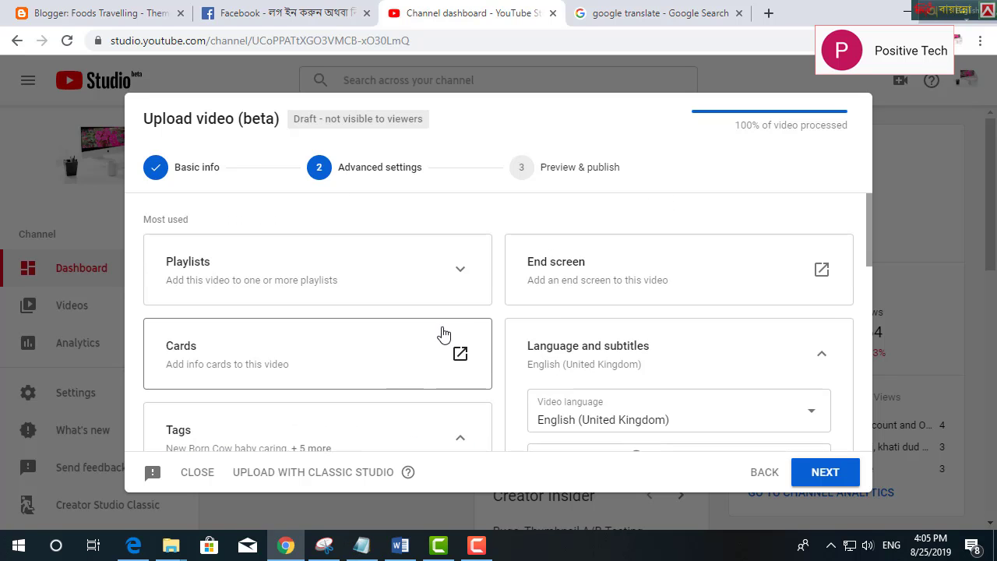
- Look through the channel's existing playlists for one that suits the newborn cow video
left_click(463, 280)
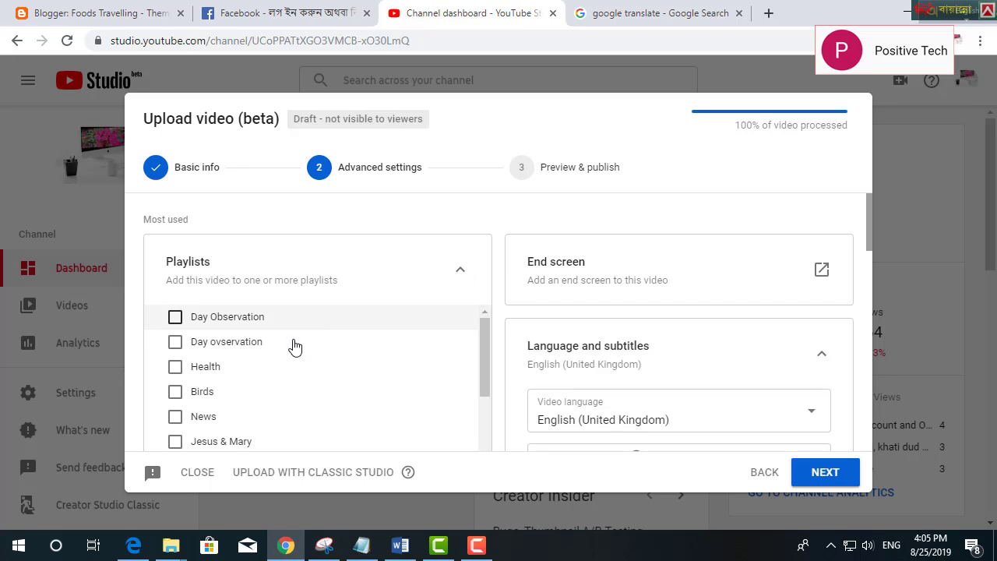
scroll(286, 387, "down", 1)
scroll(289, 387, "down", 1)
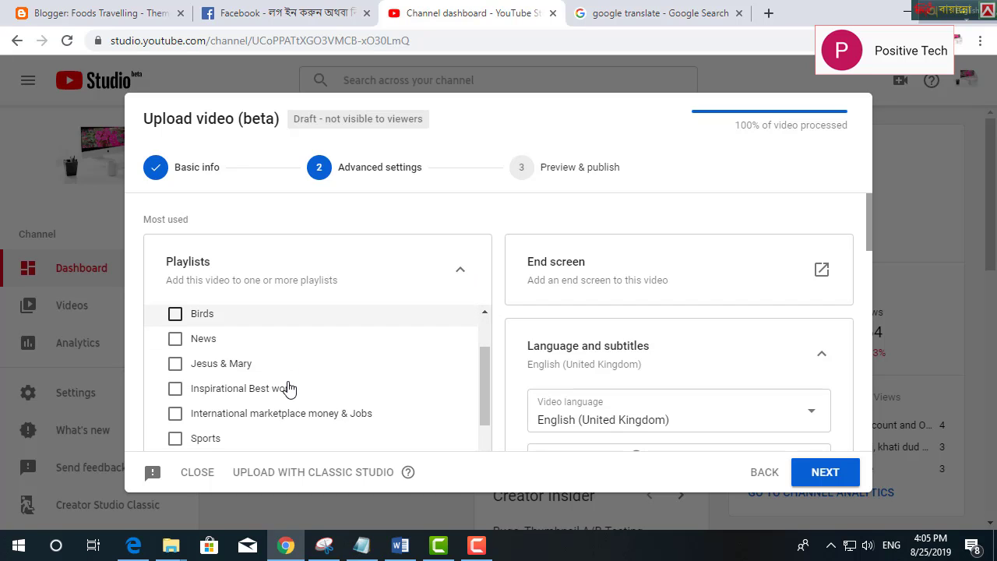
scroll(289, 387, "down", 1)
scroll(288, 389, "down", 1)
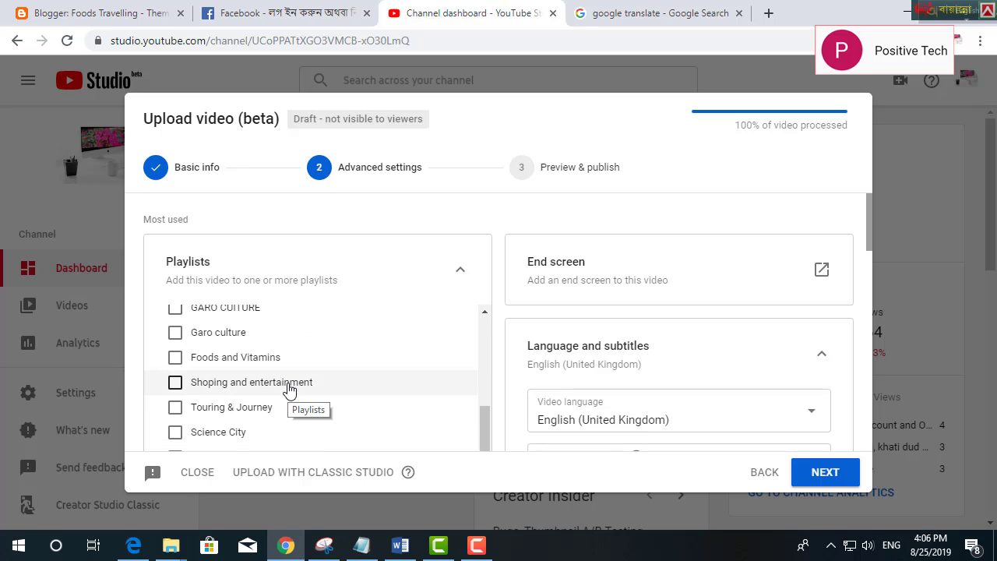
scroll(289, 388, "down", 1)
scroll(289, 390, "down", 1)
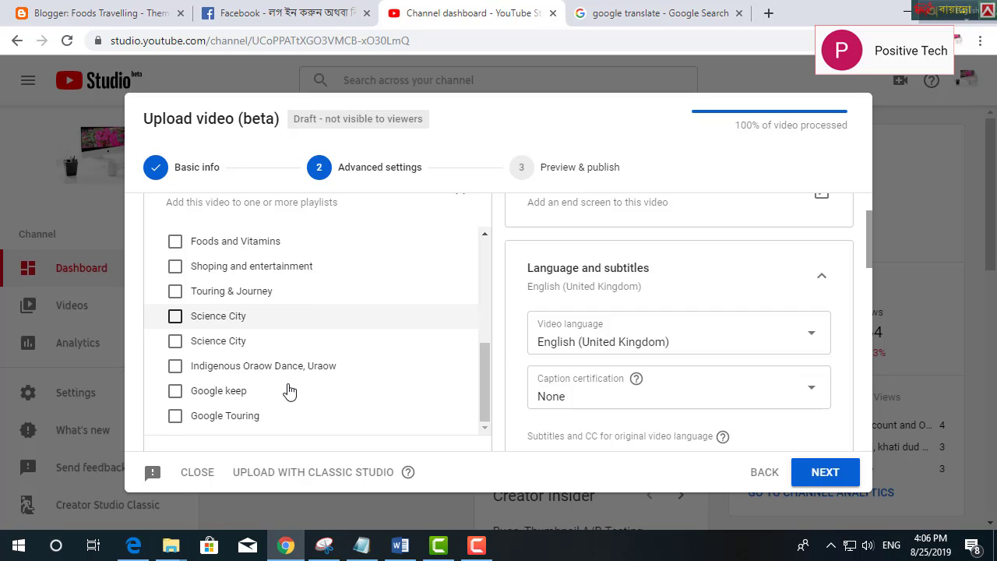
scroll(290, 390, "up", 1)
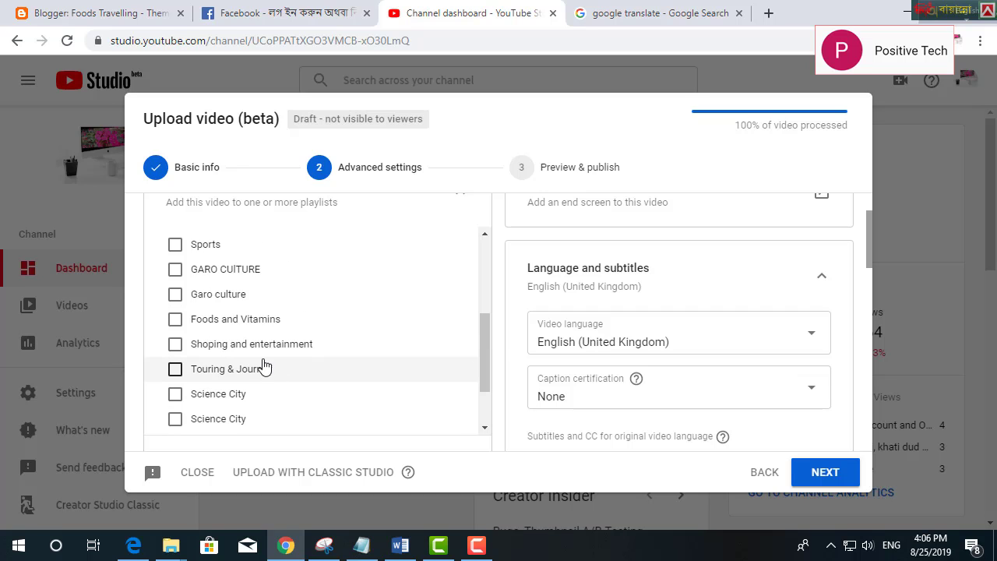
scroll(265, 363, "up", 1)
scroll(263, 363, "up", 1)
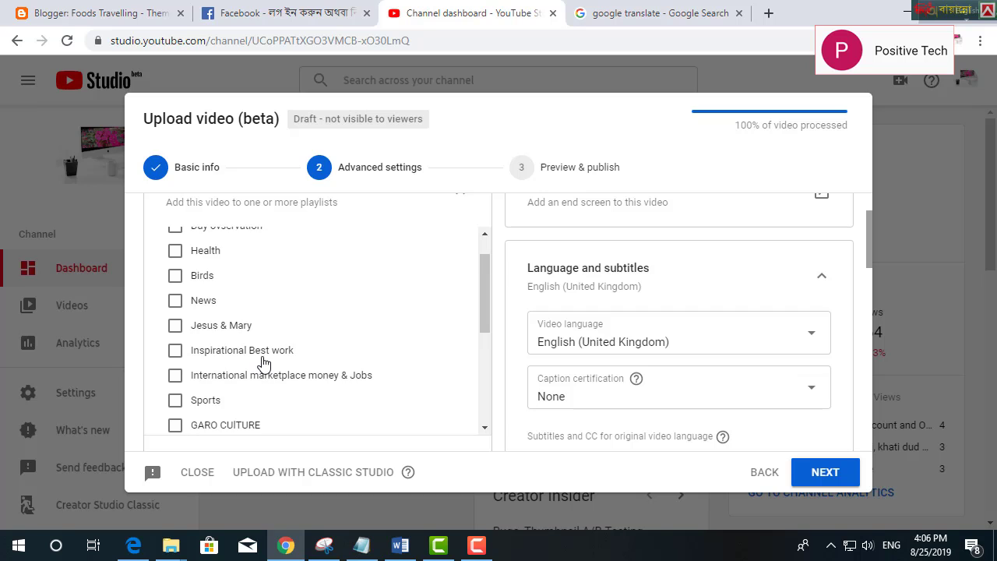
scroll(263, 363, "up", 1)
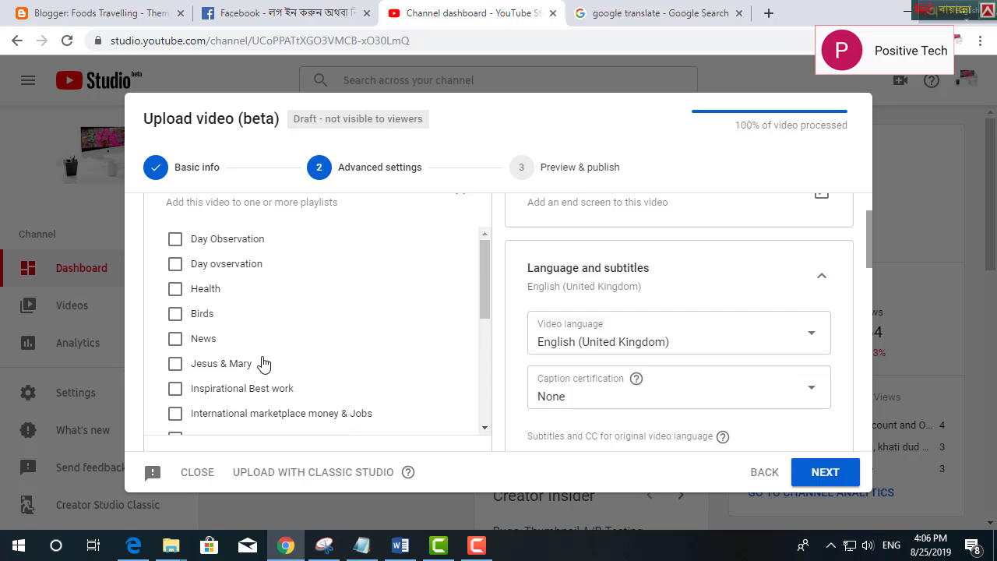
scroll(264, 363, "up", 1)
scroll(236, 395, "down", 1)
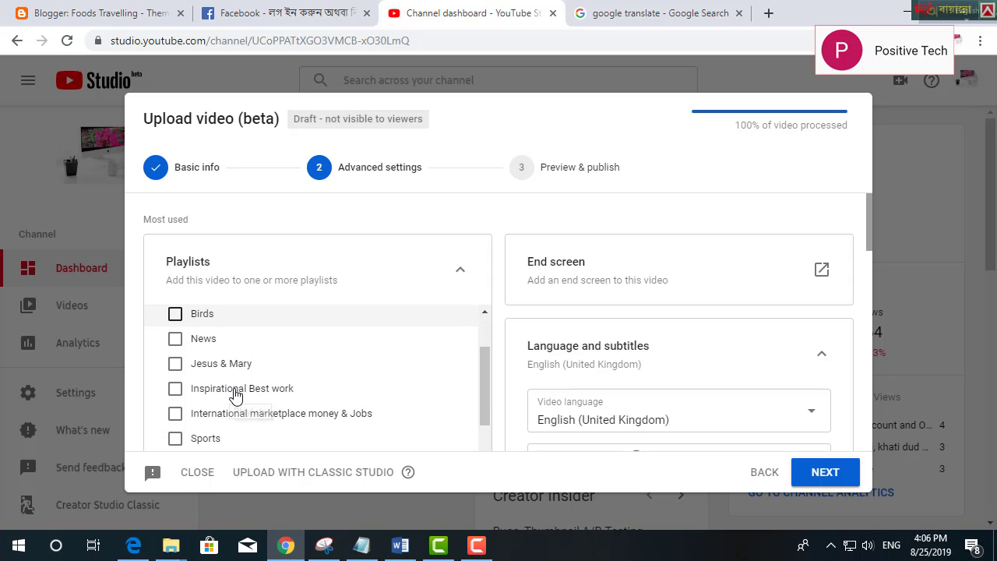
scroll(289, 382, "down", 1)
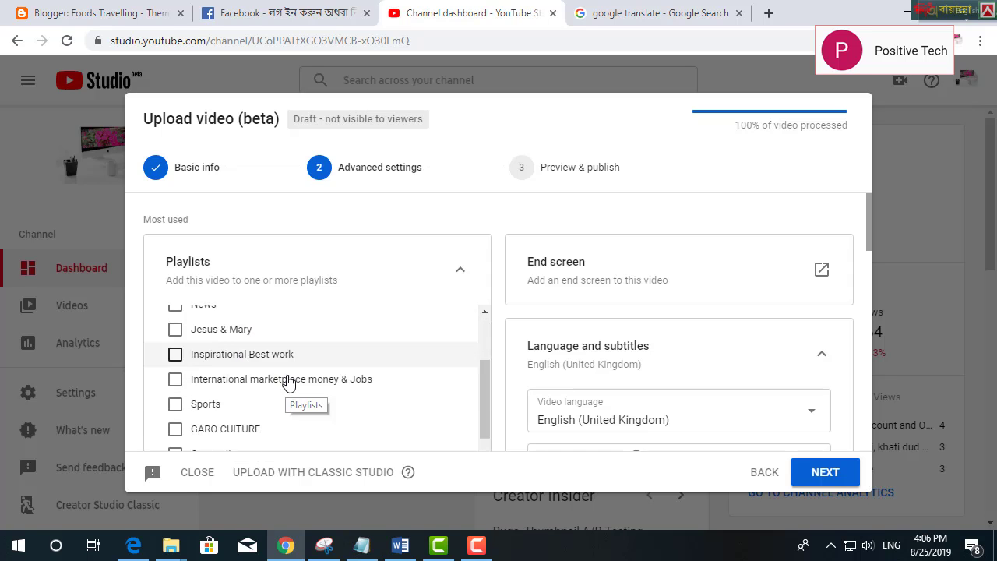
scroll(312, 390, "down", 3)
scroll(347, 383, "up", 4)
- Clear all existing tags from the video at once
scroll(367, 397, "down", 6)
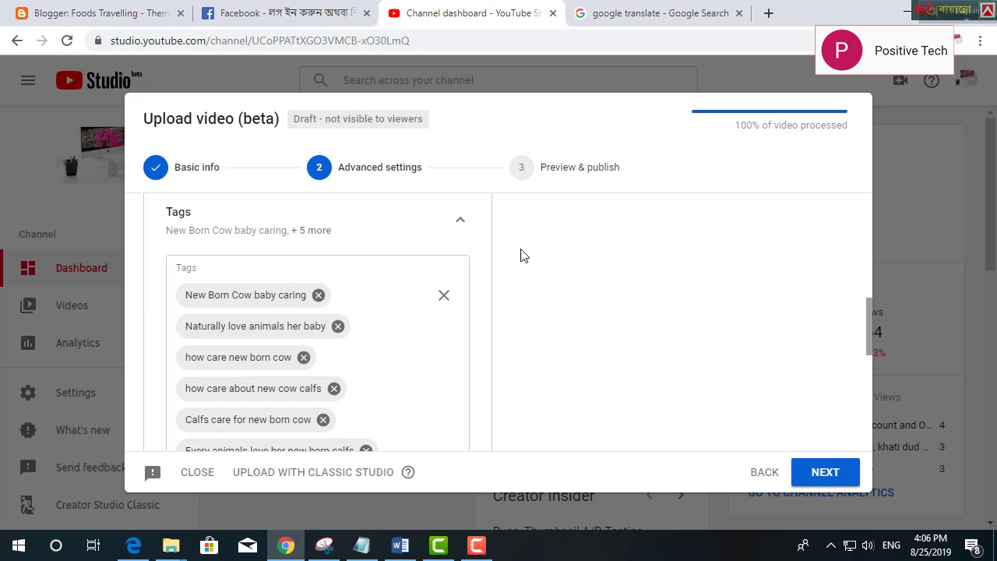
left_click(443, 295)
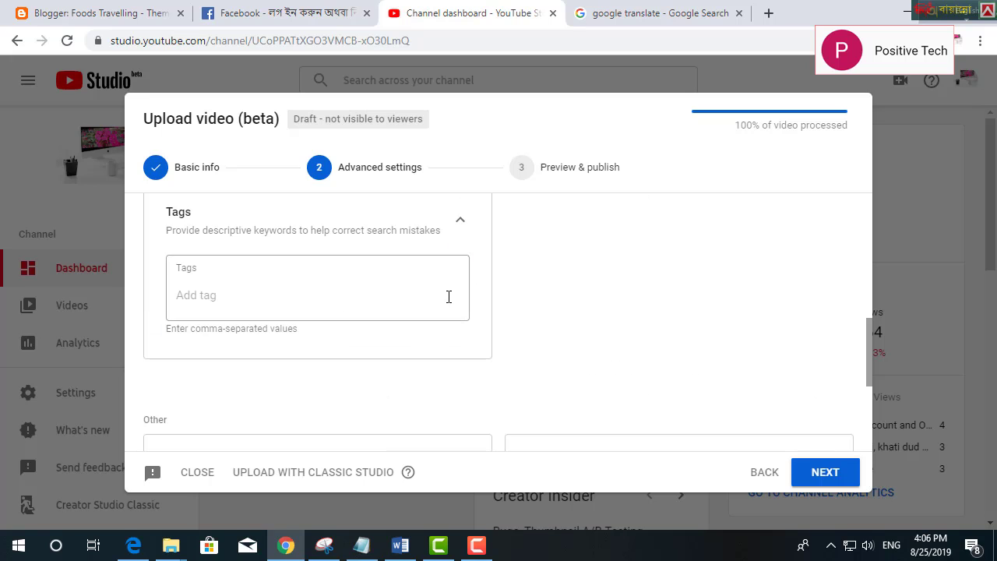
left_click(395, 304)
- Create a new public playlist titled "Animals" for the video
scroll(398, 302, "up", 3)
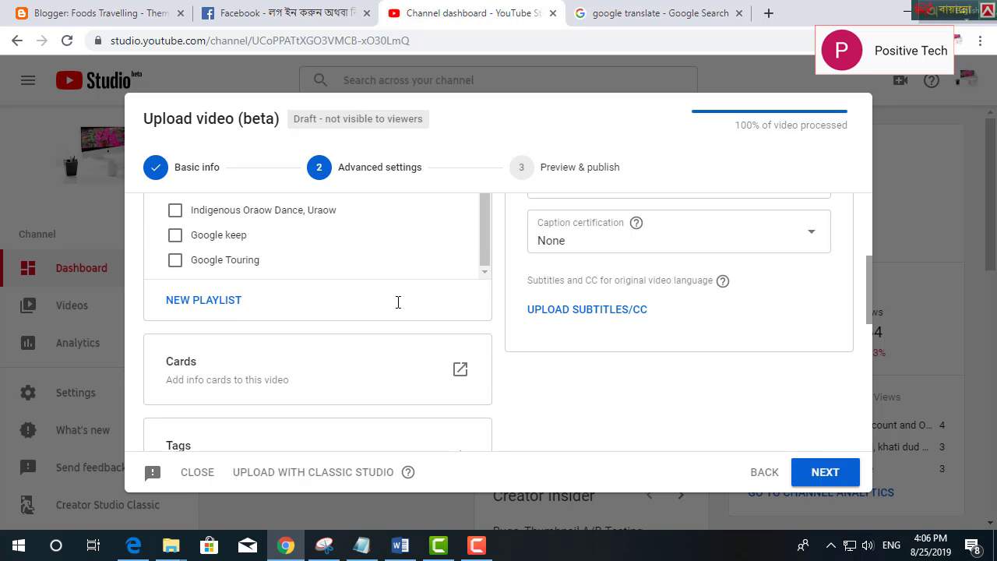
scroll(413, 365, "up", 4)
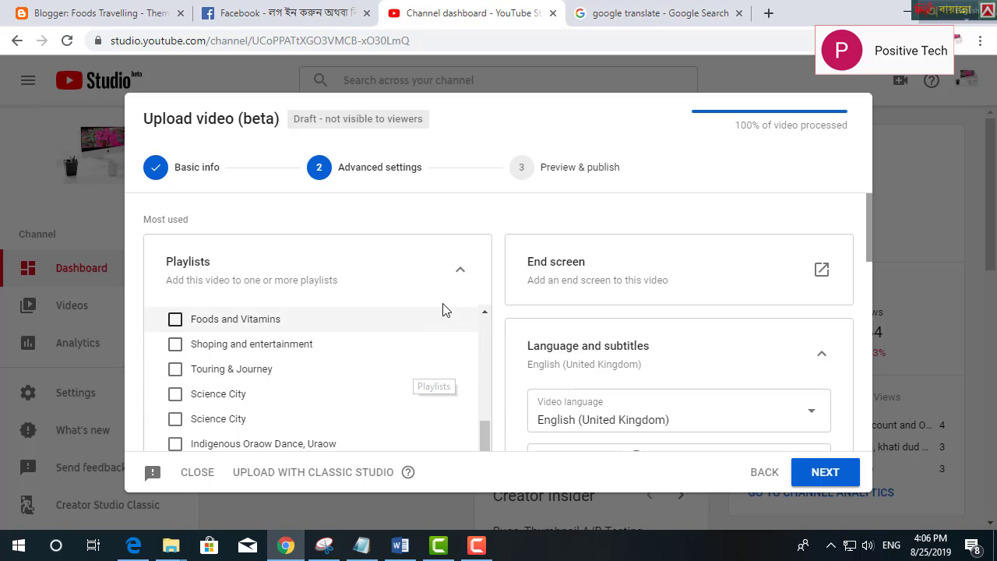
left_click(461, 271)
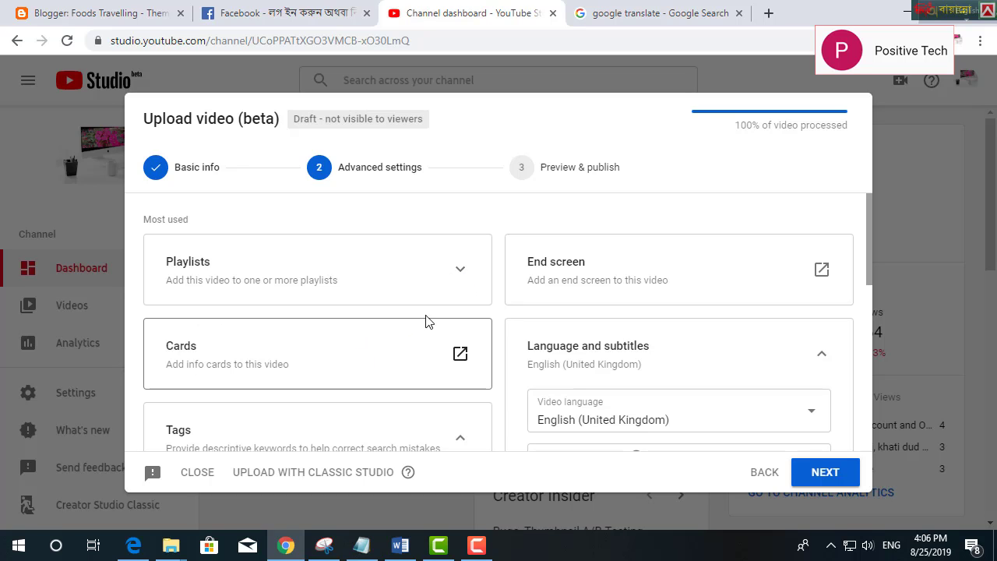
left_click(452, 278)
scroll(441, 349, "down", 3)
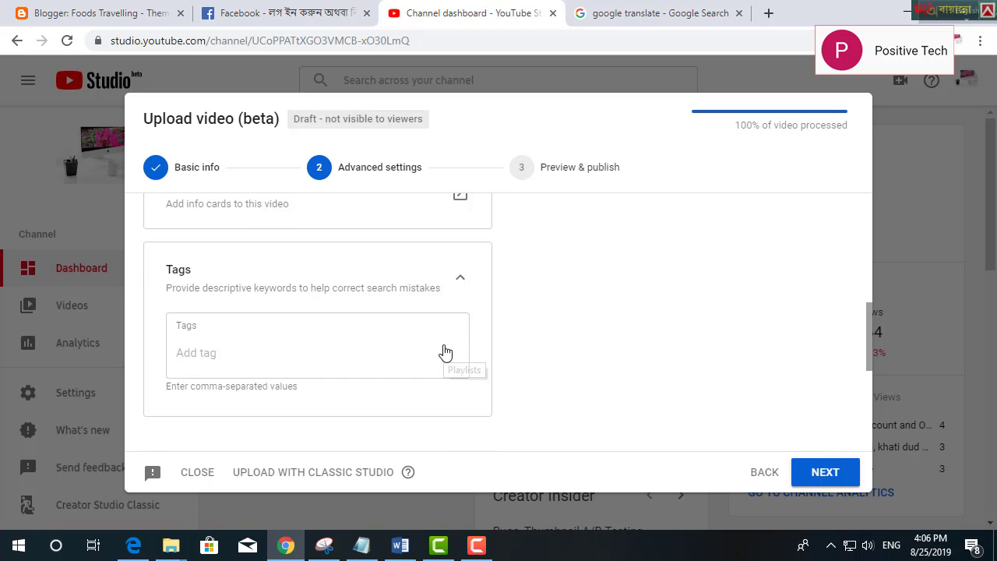
scroll(445, 353, "up", 3)
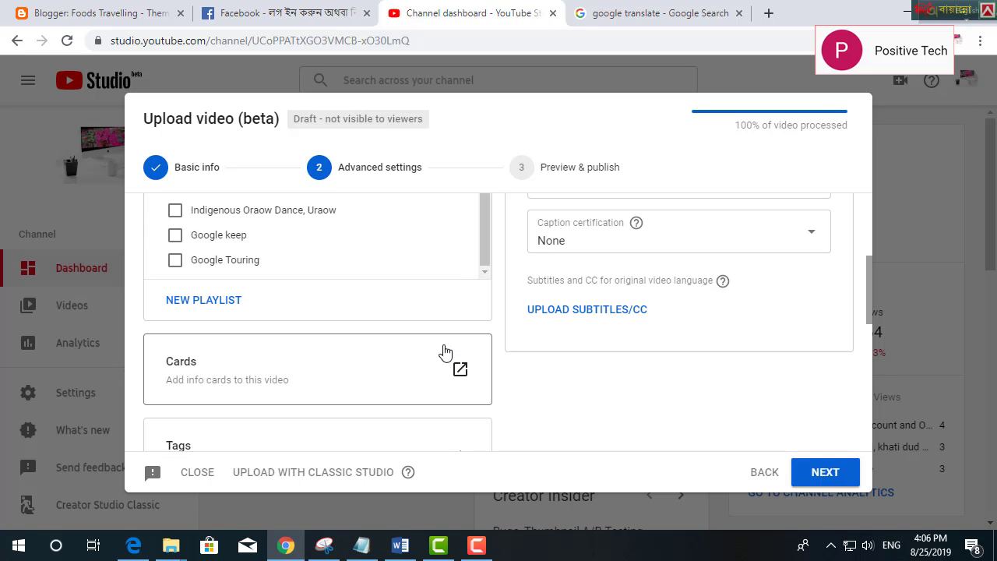
left_click(237, 310)
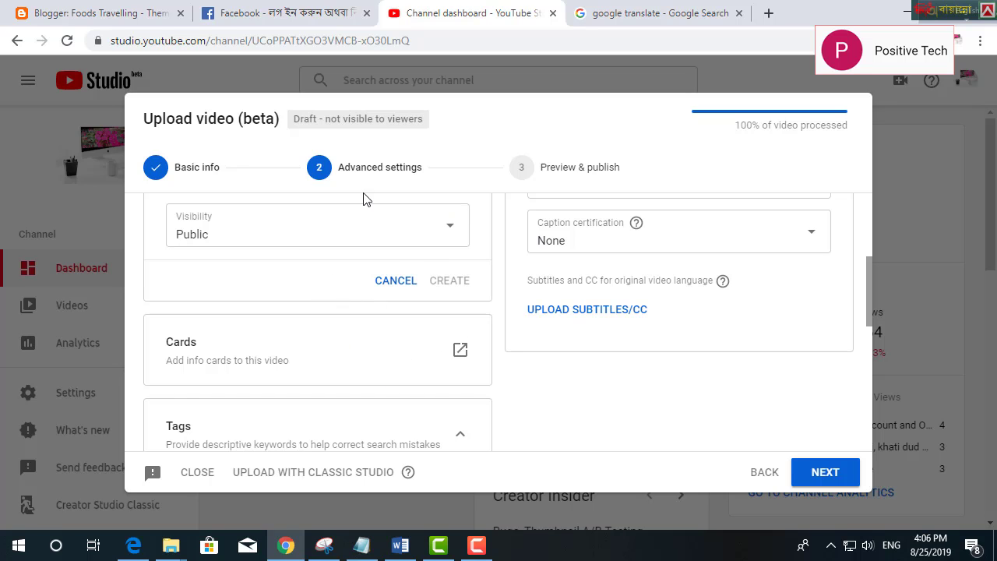
scroll(326, 247, "up", 2)
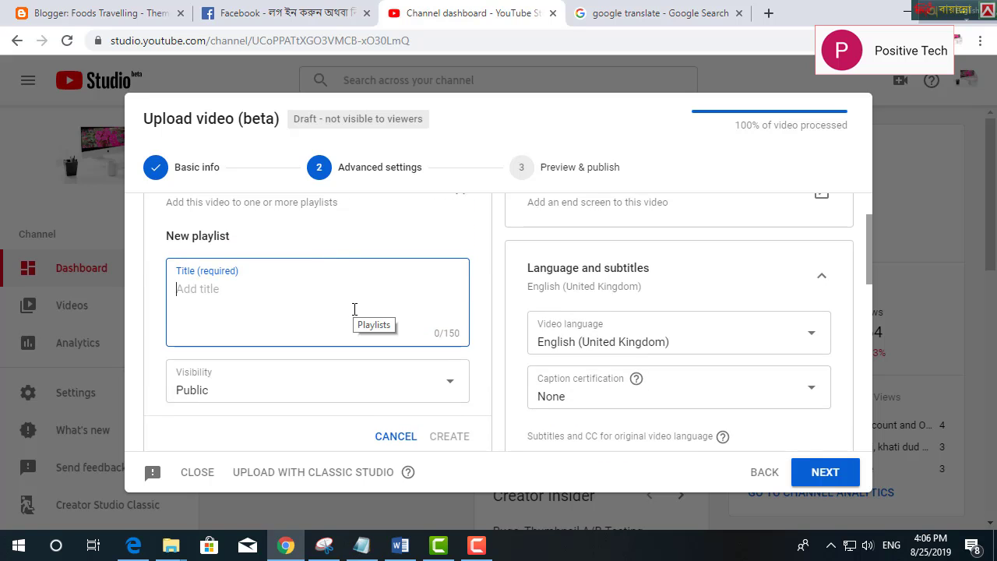
type("ANima")
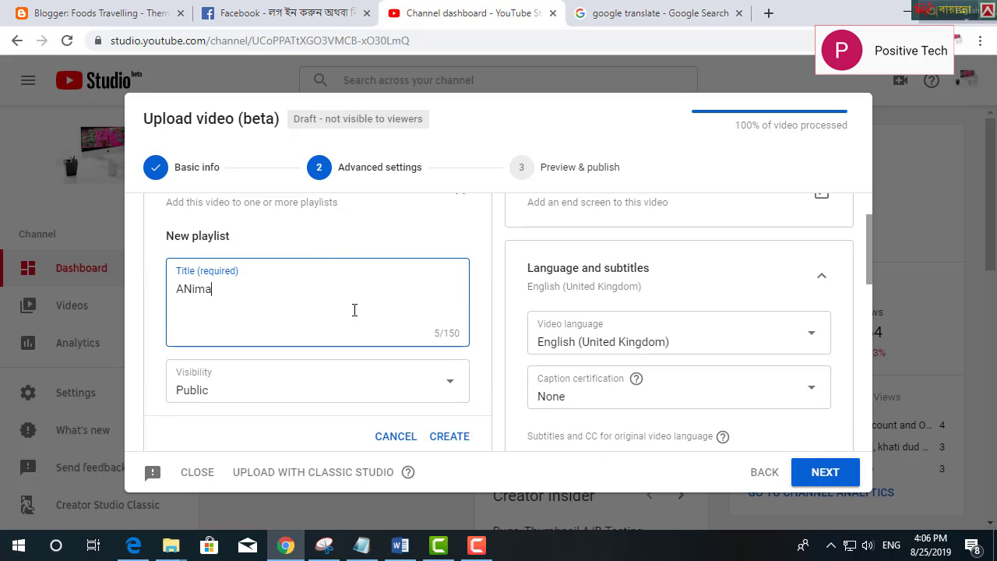
key("BackSpace")
key("BackSpace")
key("BackSpace")
key("BackSpace")
type("nimals")
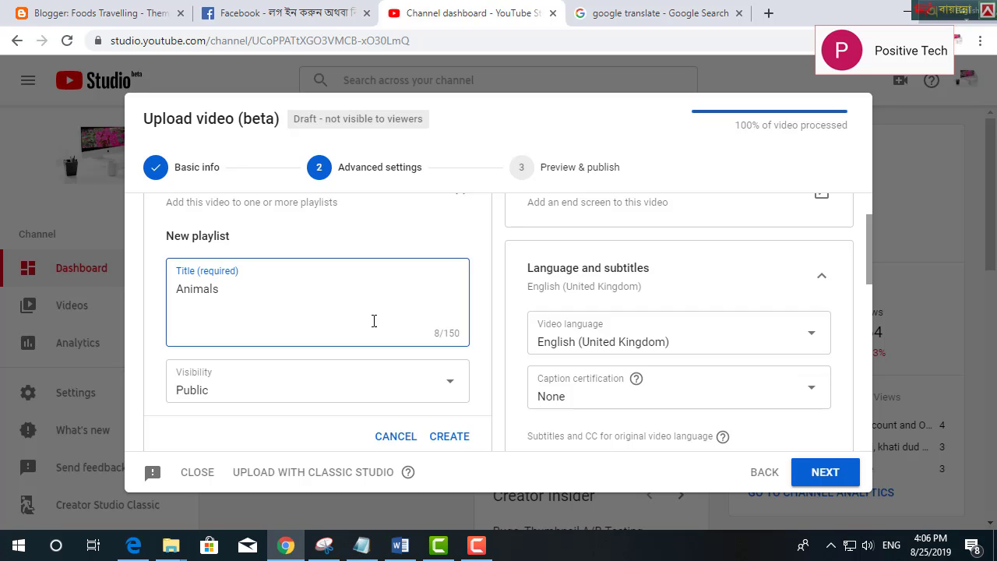
left_click(429, 441)
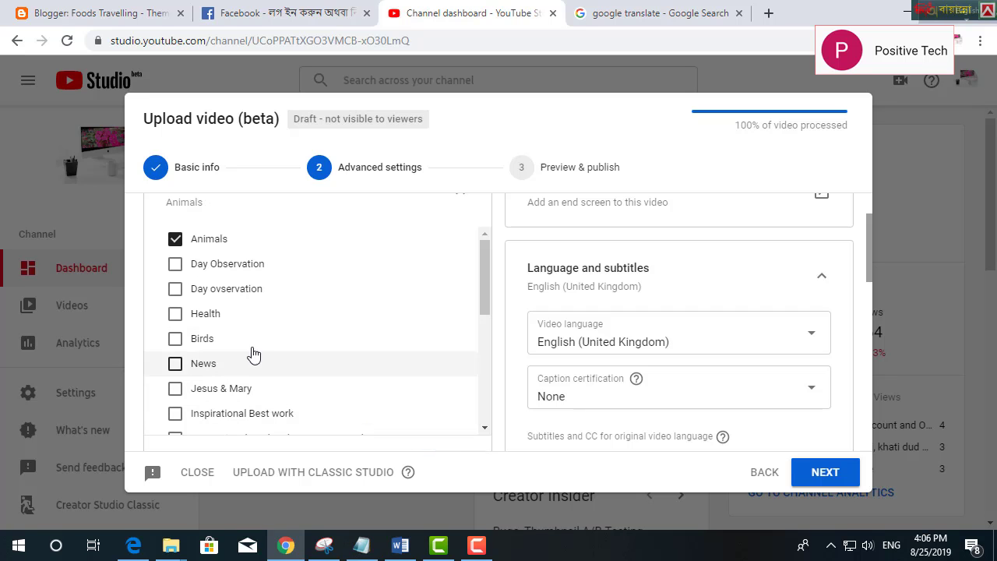
- Add the tag "How to care new born cows Calfs" to the video
scroll(402, 403, "down", 5)
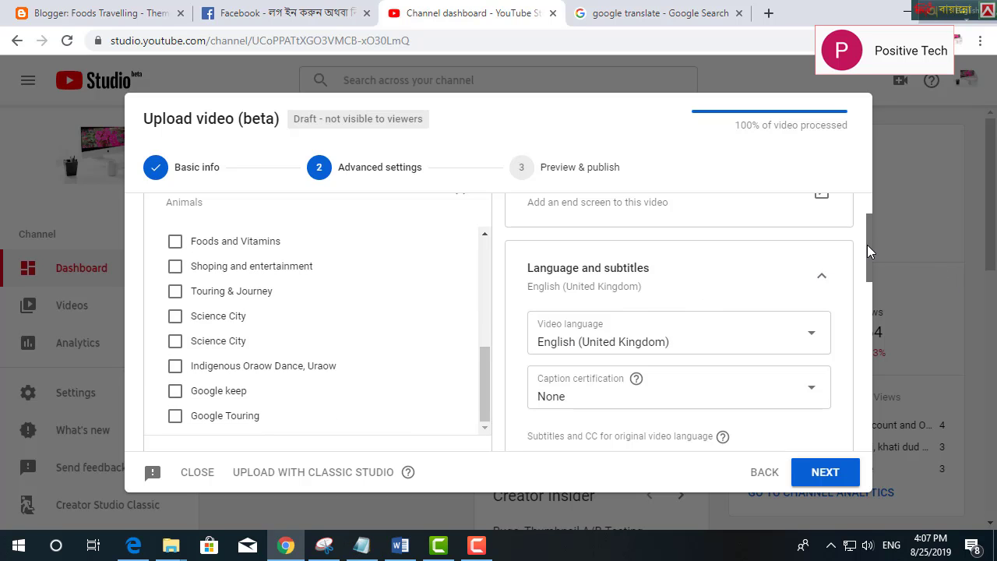
scroll(867, 245, "down", 3)
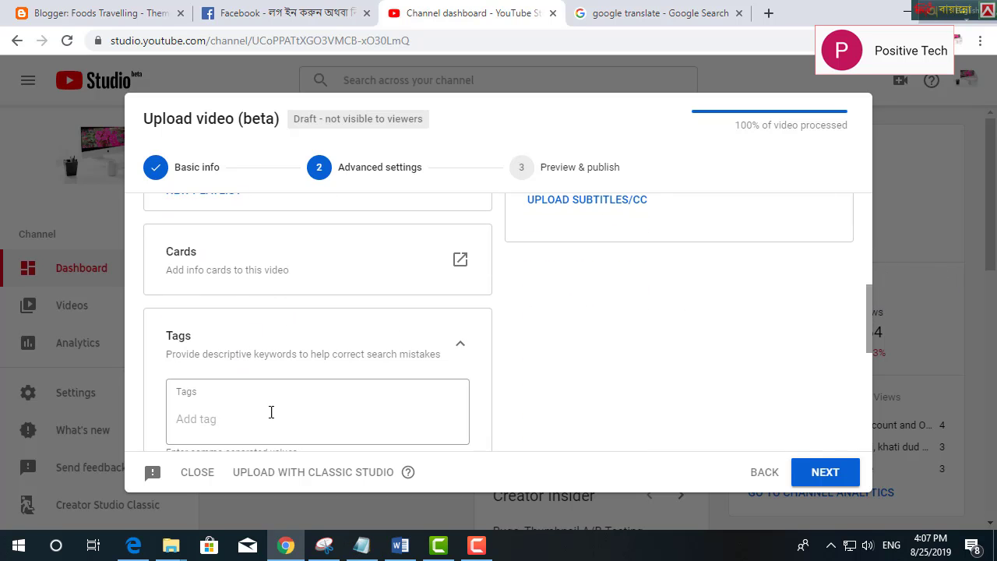
left_click(273, 412)
type("Ho")
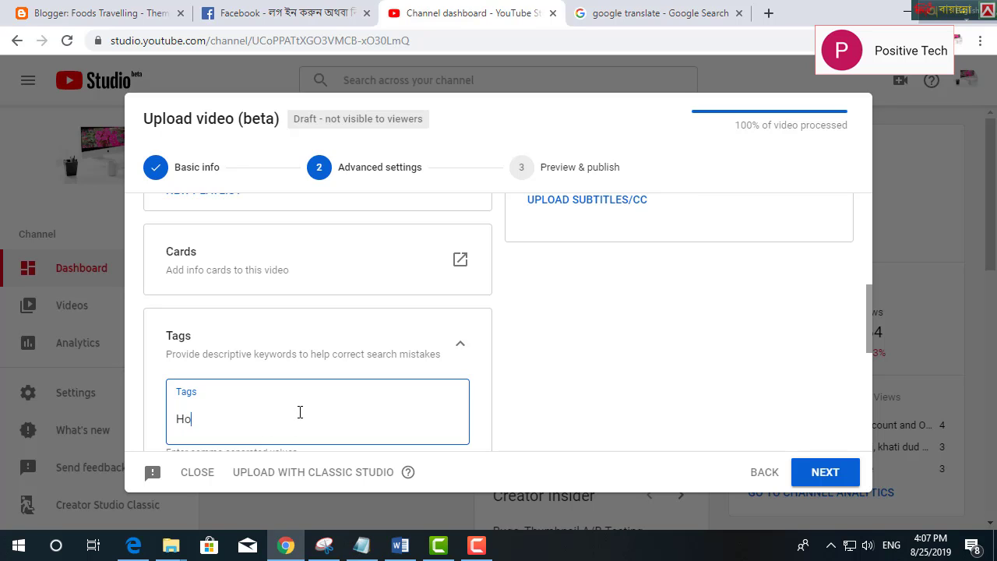
type("w to care new born")
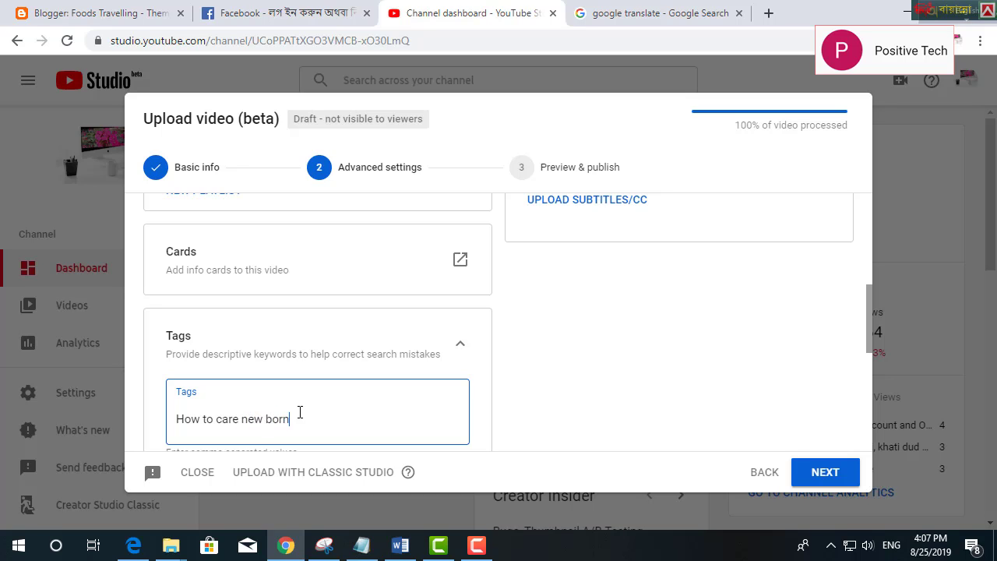
type(" cows Calfs")
key("comma")
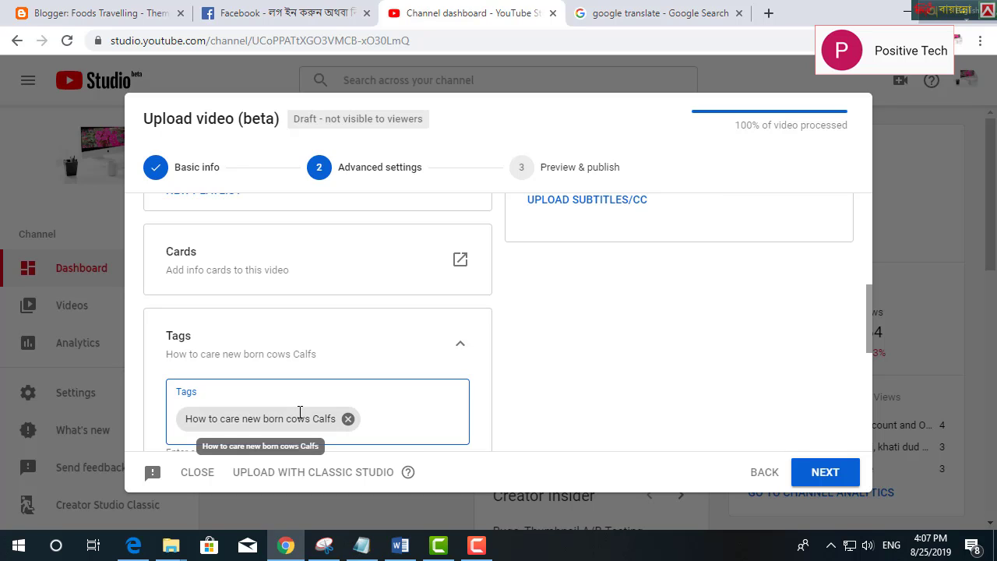
- Add the tag "New born cow calfs careing" to the video
type("New born cow cald")
key("BackSpace")
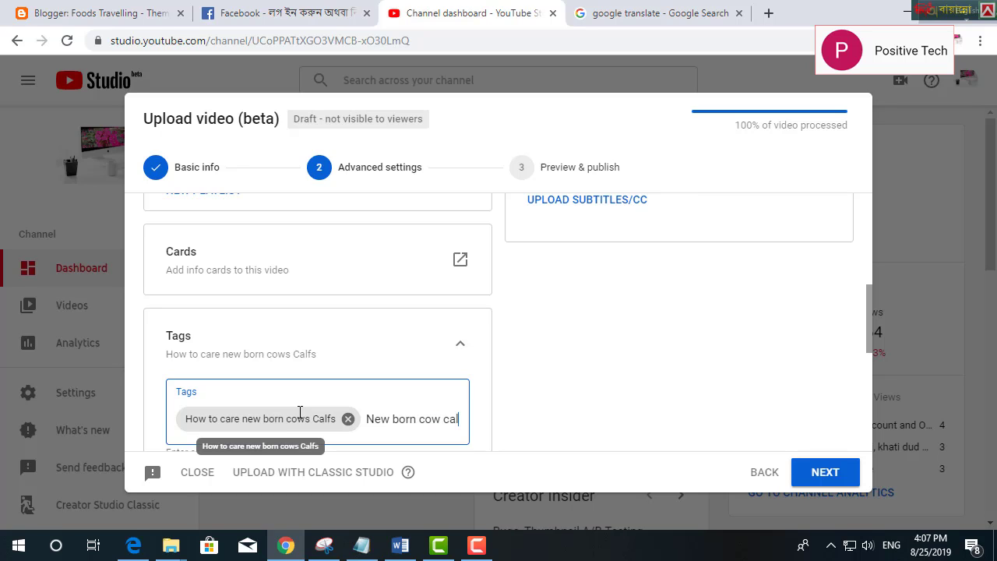
type("fs care")
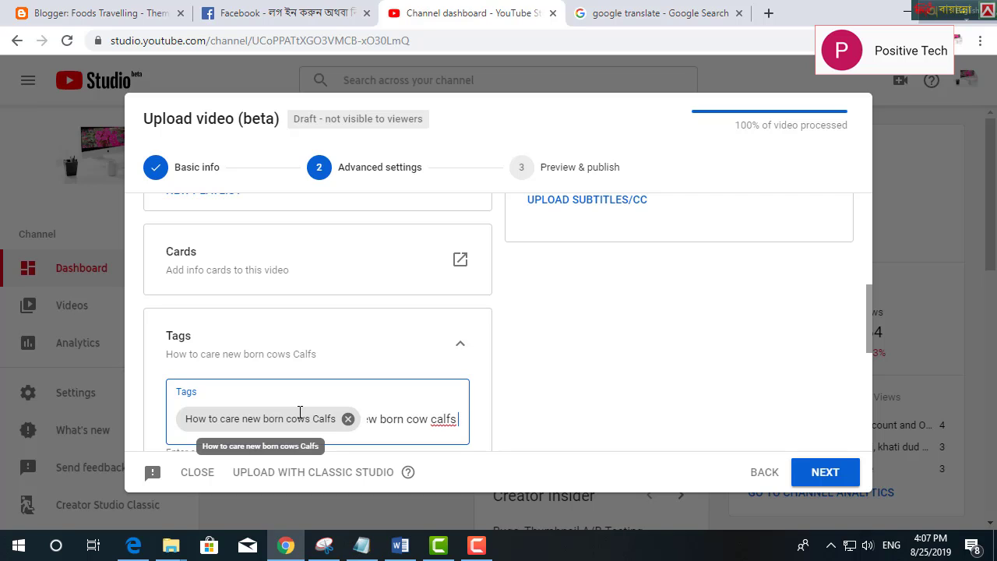
type("ing,")
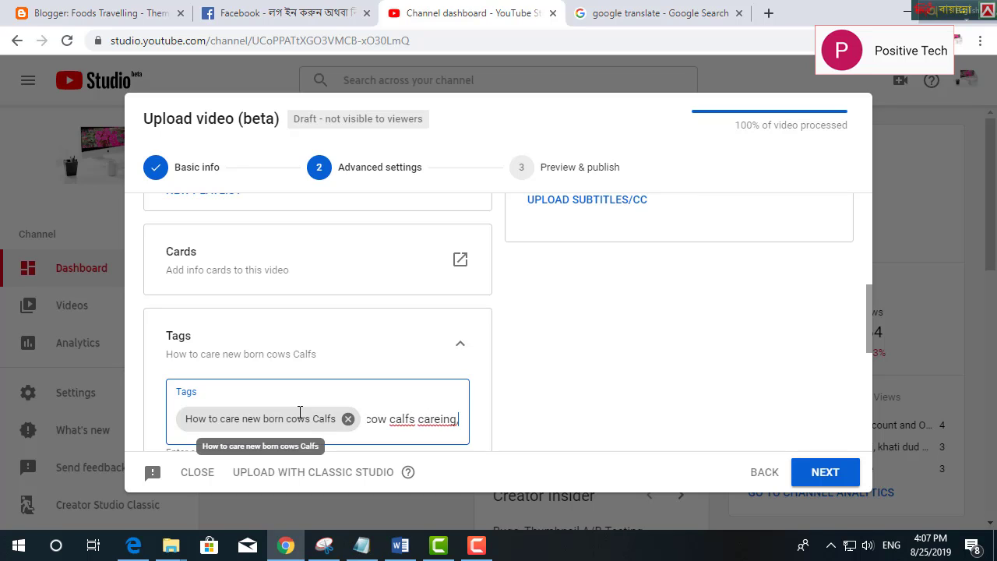
key("Return")
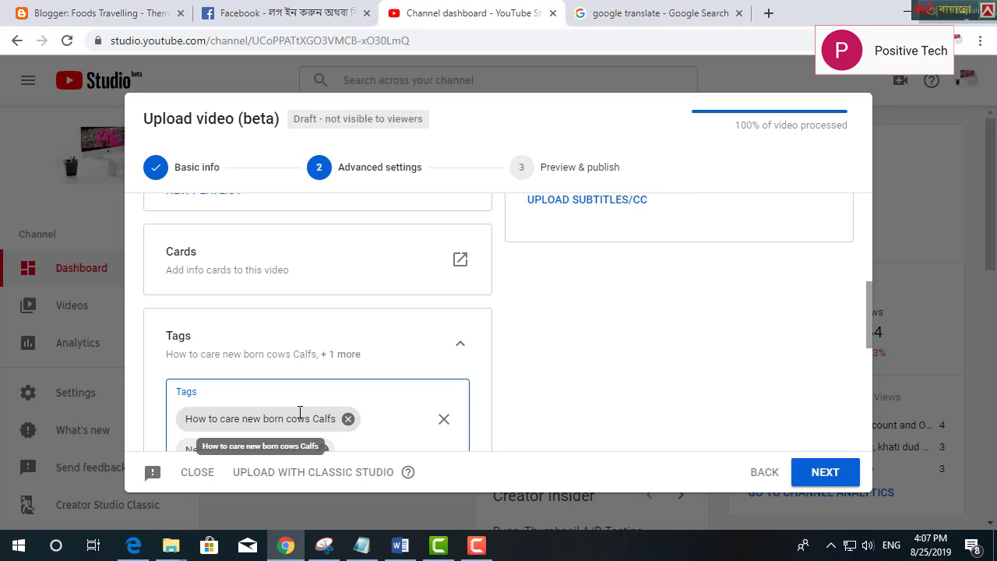
- Add the tag "Every cow loves her new born calfs" to the video
scroll(338, 419, "down", 3)
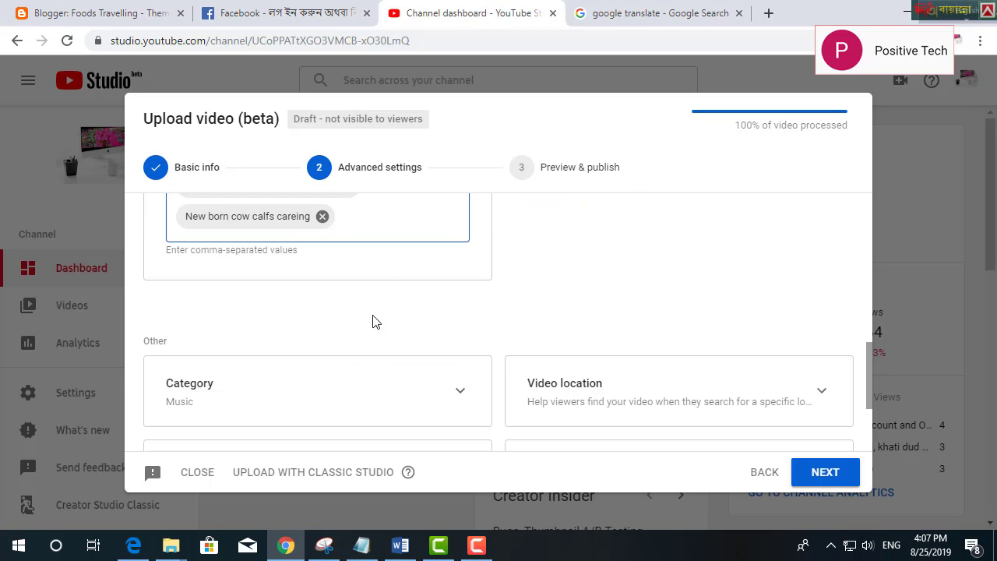
type("Every ")
type("cow loves her ")
type("new")
type(" born ca")
type("l")
type("fs")
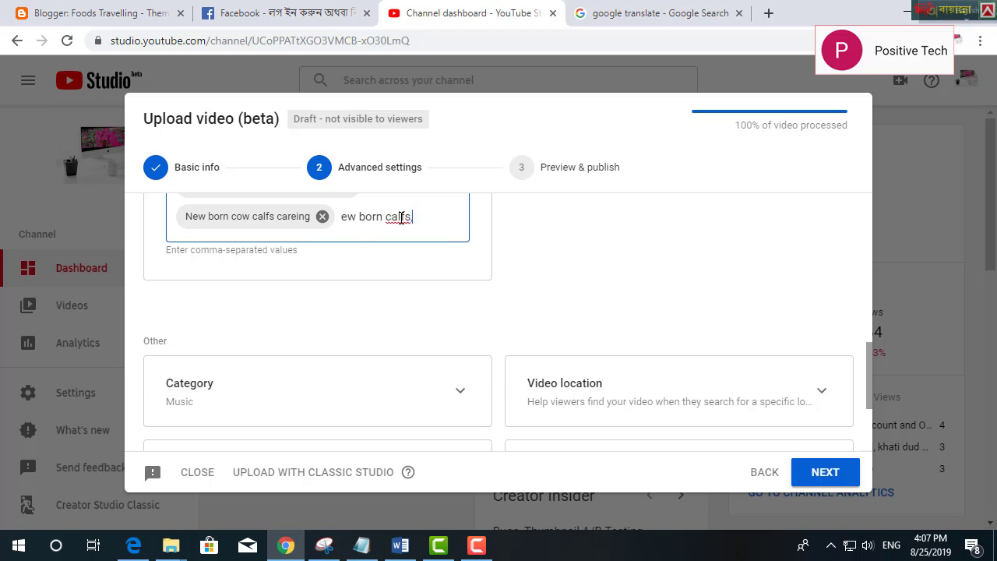
key("Return")
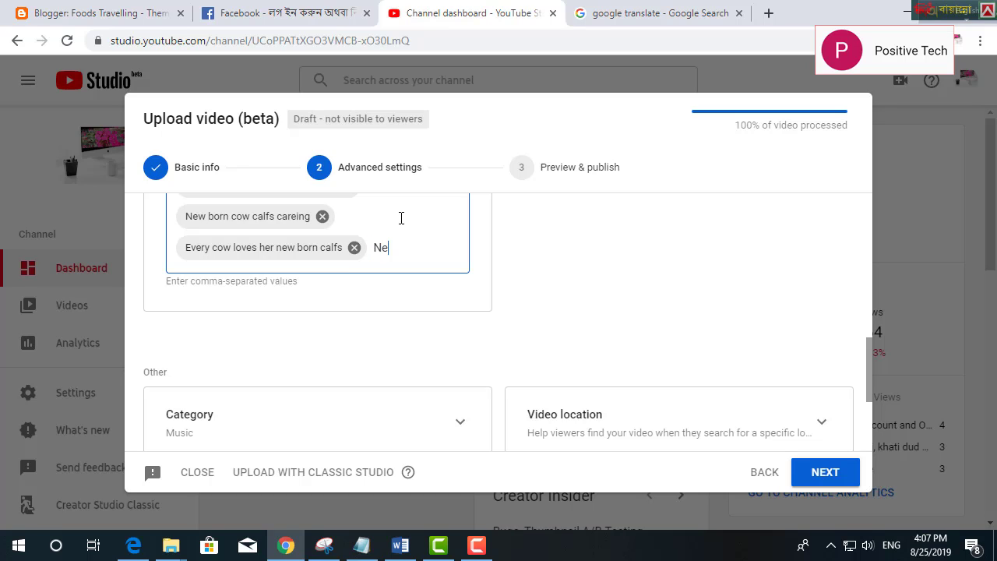
- Add the tags "New born cow calfs" and "How looks new born cow calfs" to the video
type("New born cow calfs,")
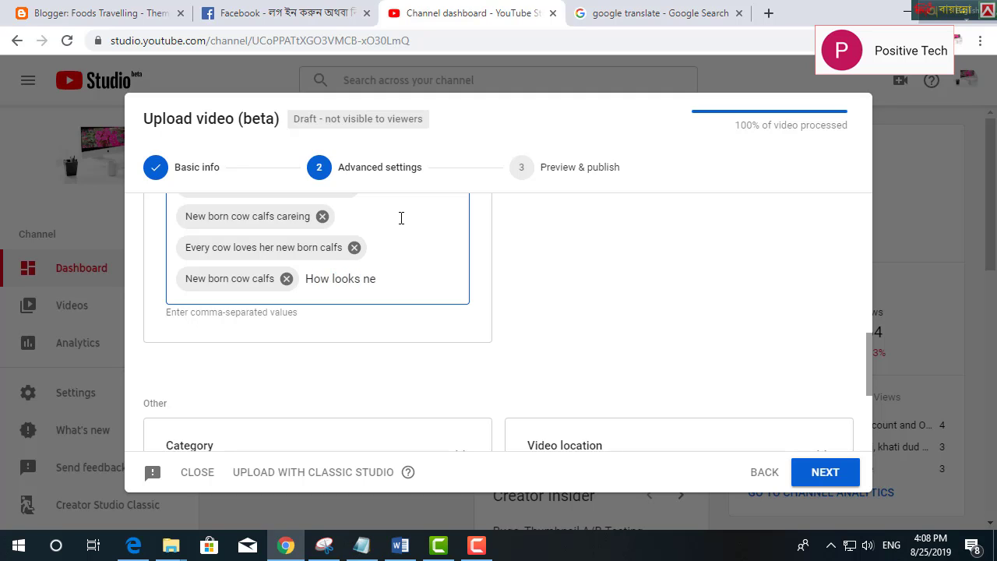
type("How looks new born c")
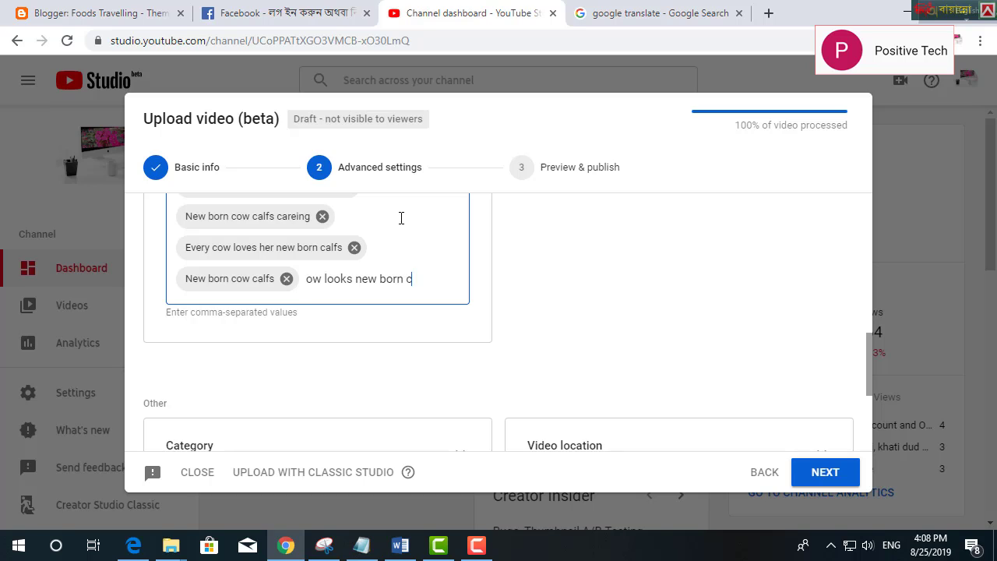
type("ow ca")
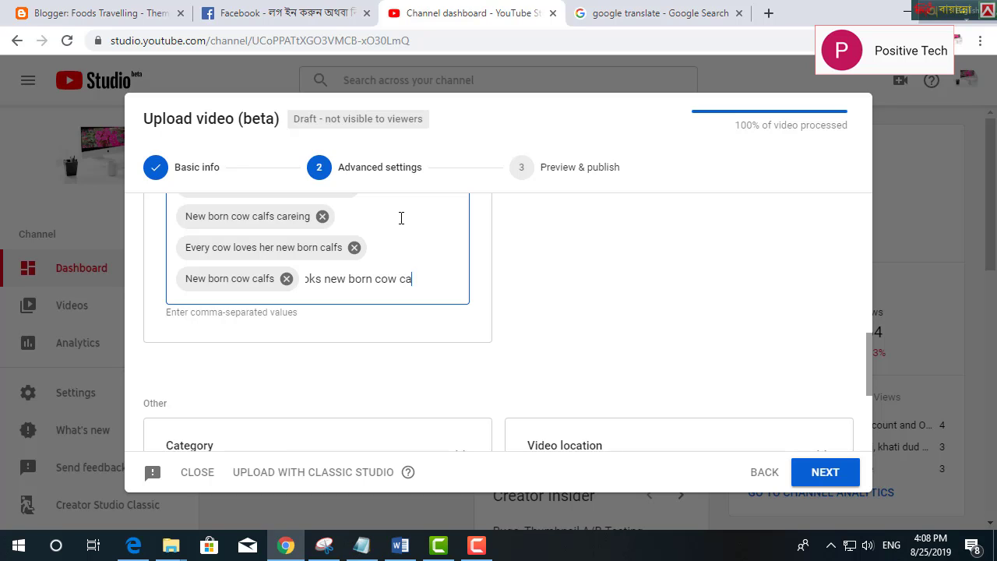
type("lfs")
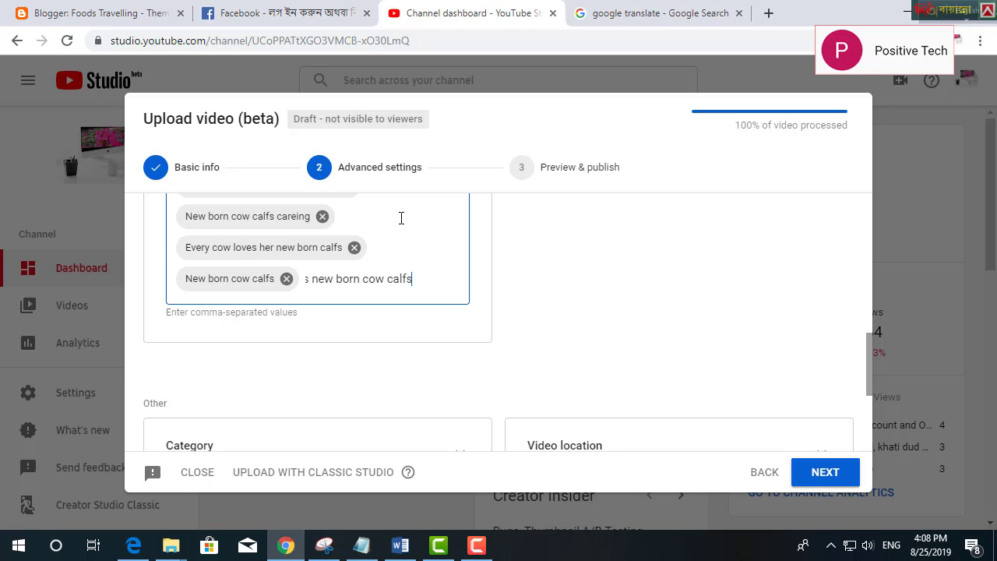
key("Return")
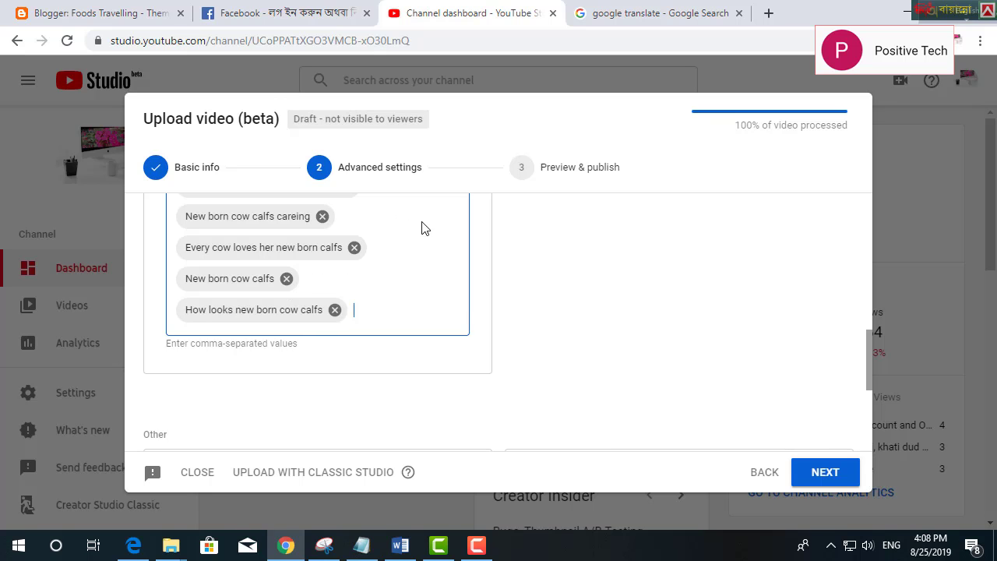
- Set the video's category to Pets & Animals
scroll(499, 325, "up", 10)
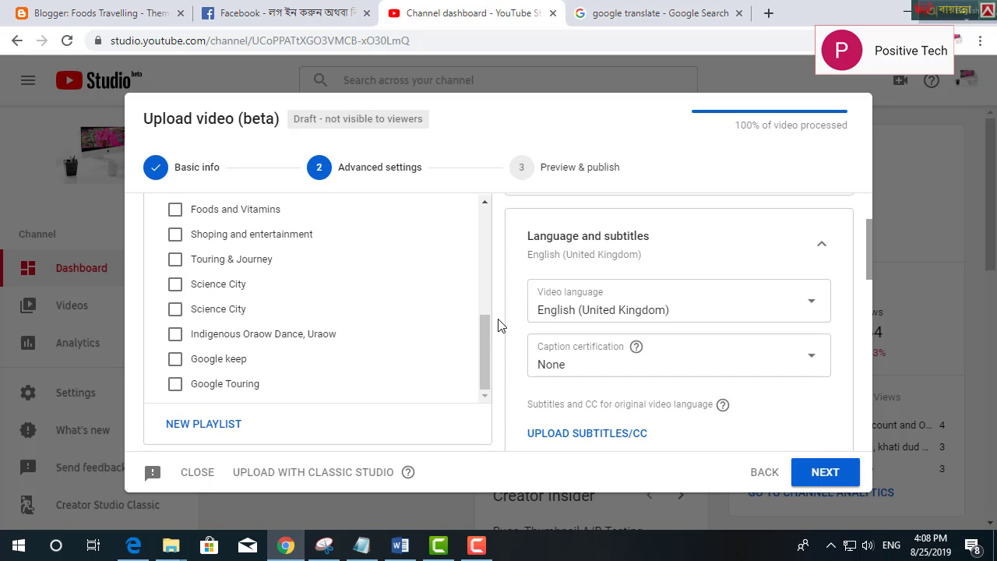
scroll(500, 325, "down", 10)
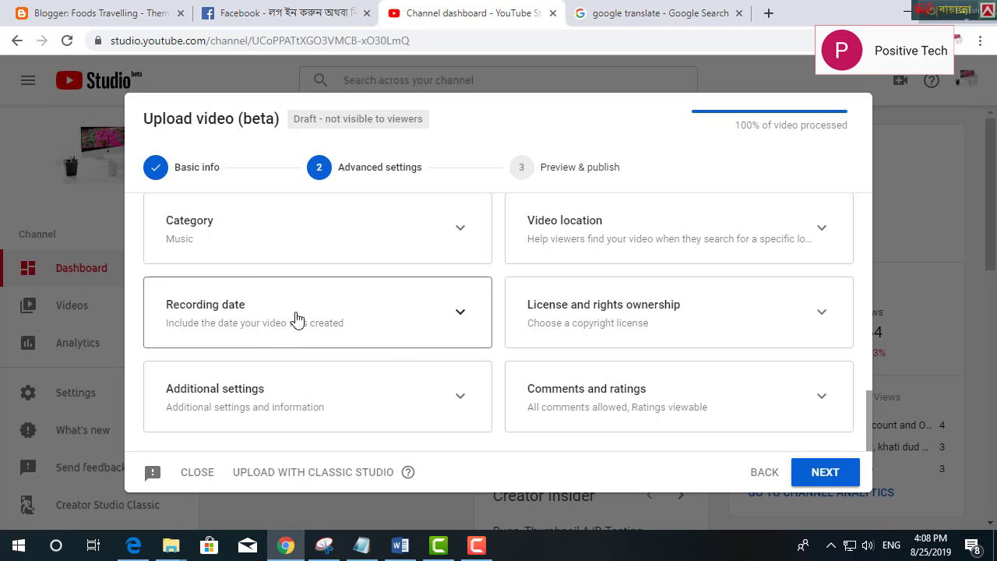
left_click(458, 234)
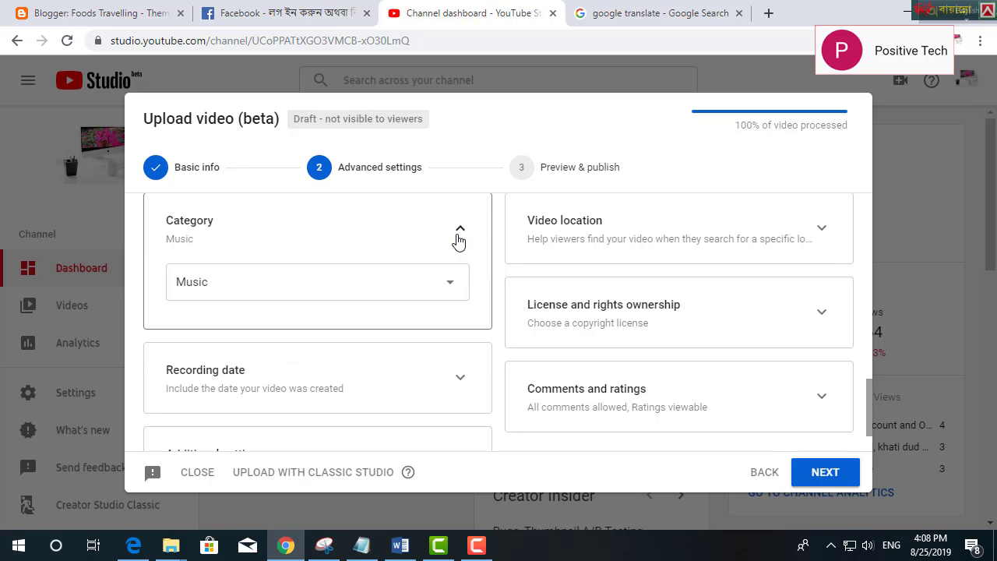
left_click(452, 289)
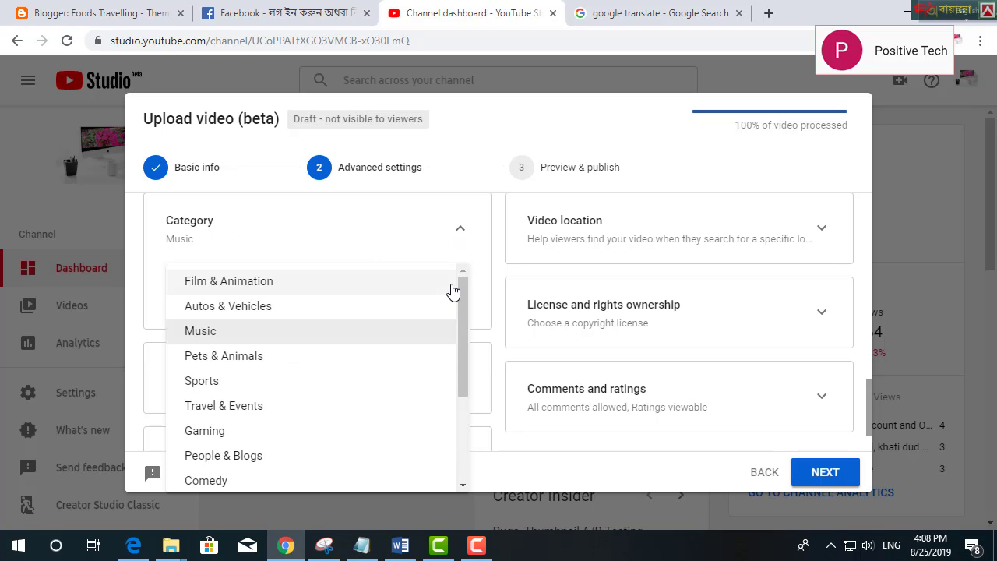
scroll(330, 392, "down", 2)
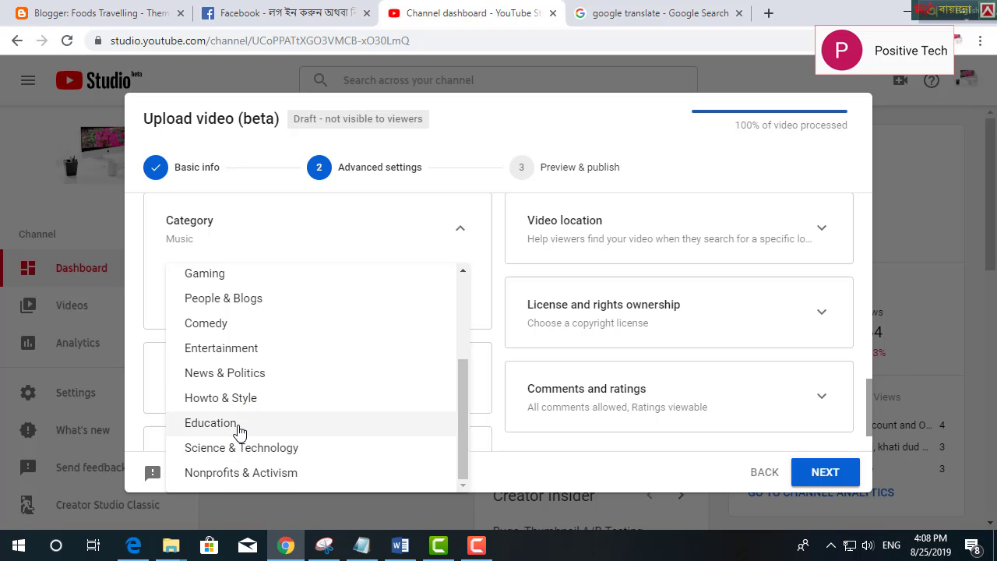
scroll(239, 430, "up", 2)
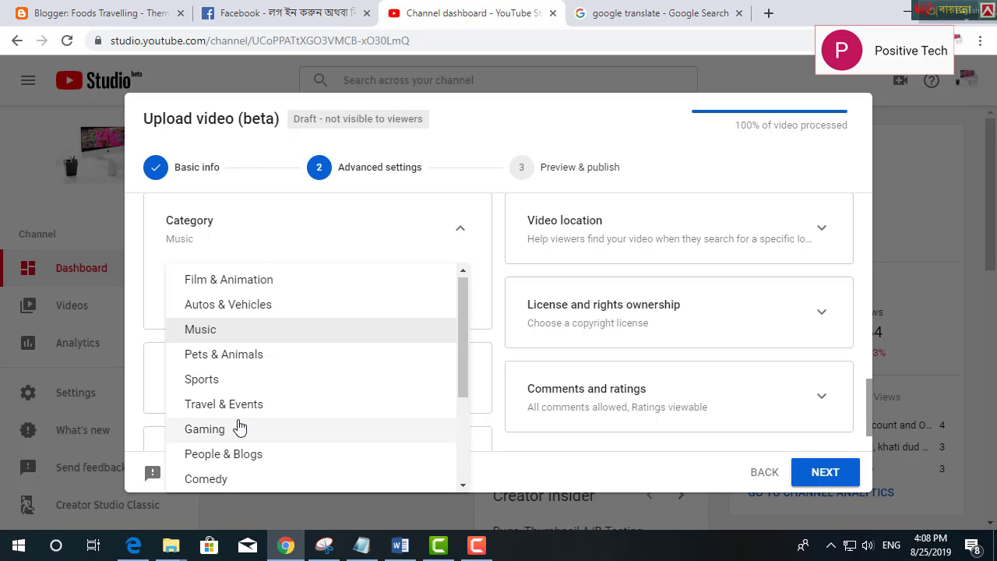
left_click(228, 358)
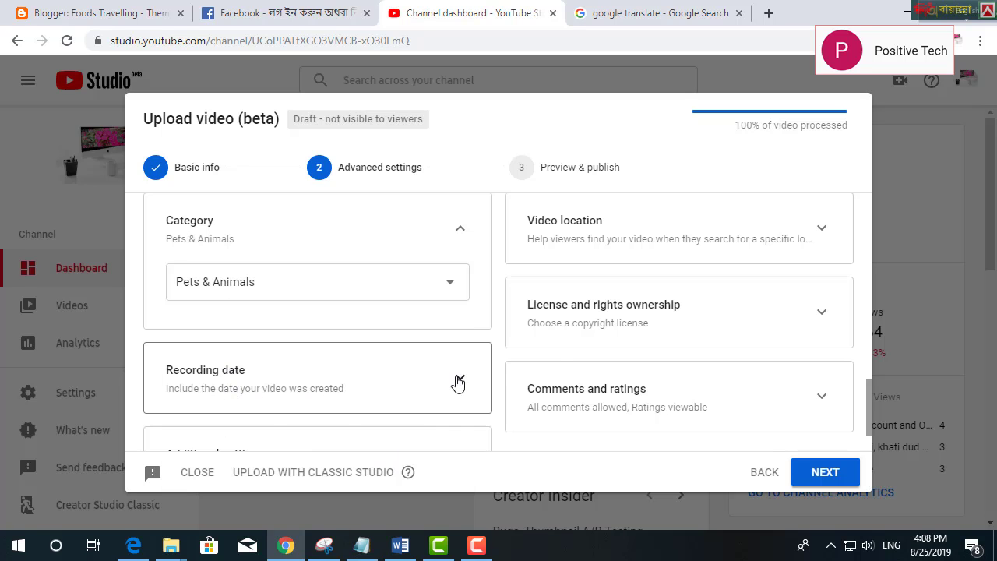
- Expand the license and rights ownership settings and review the available licenses without changing the selection
left_click(820, 319)
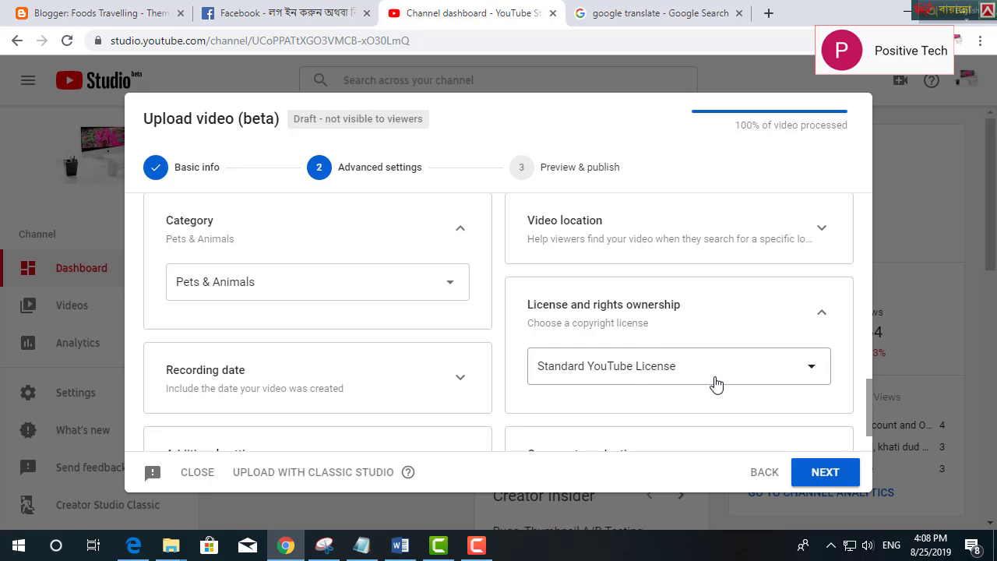
scroll(780, 374, "down", 1)
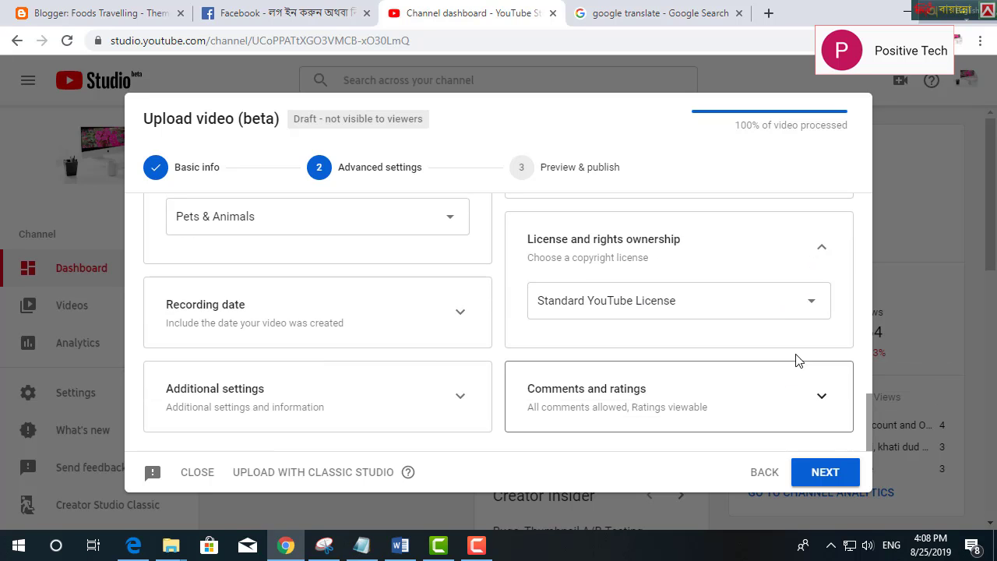
left_click(810, 310)
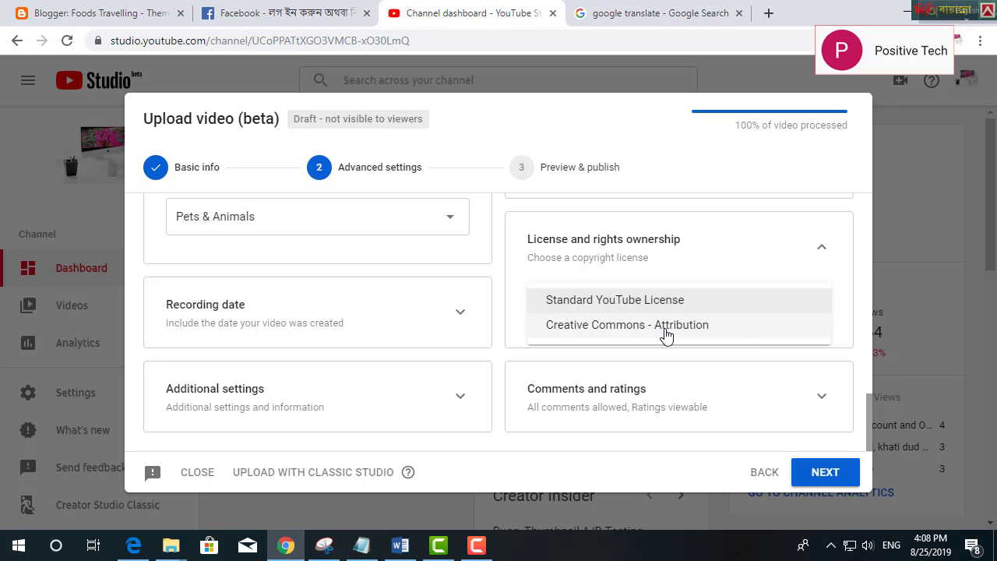
left_click(864, 308)
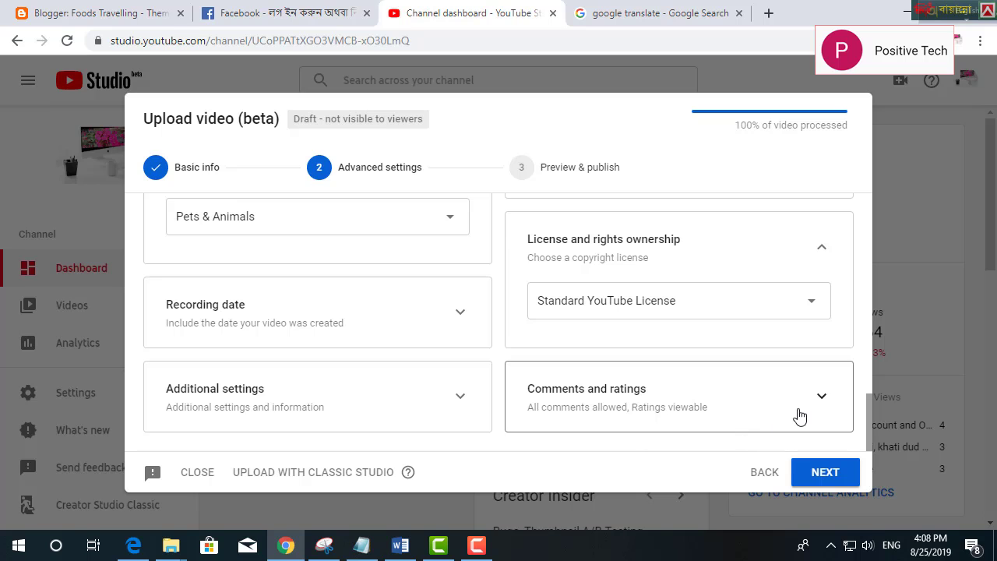
- Expand the comments and ratings settings and review their options
left_click(820, 396)
scroll(663, 418, "down", 2)
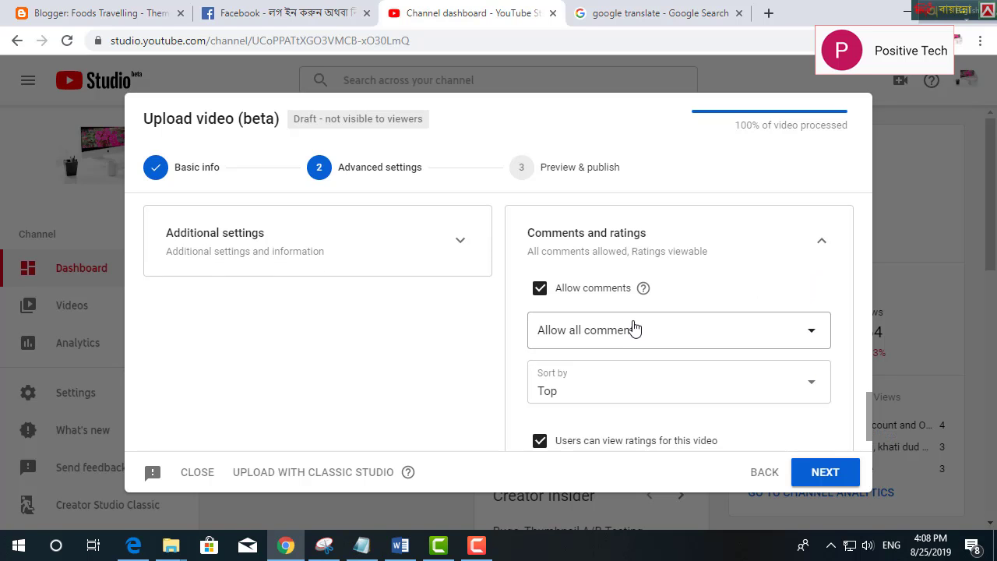
scroll(601, 356, "down", 1)
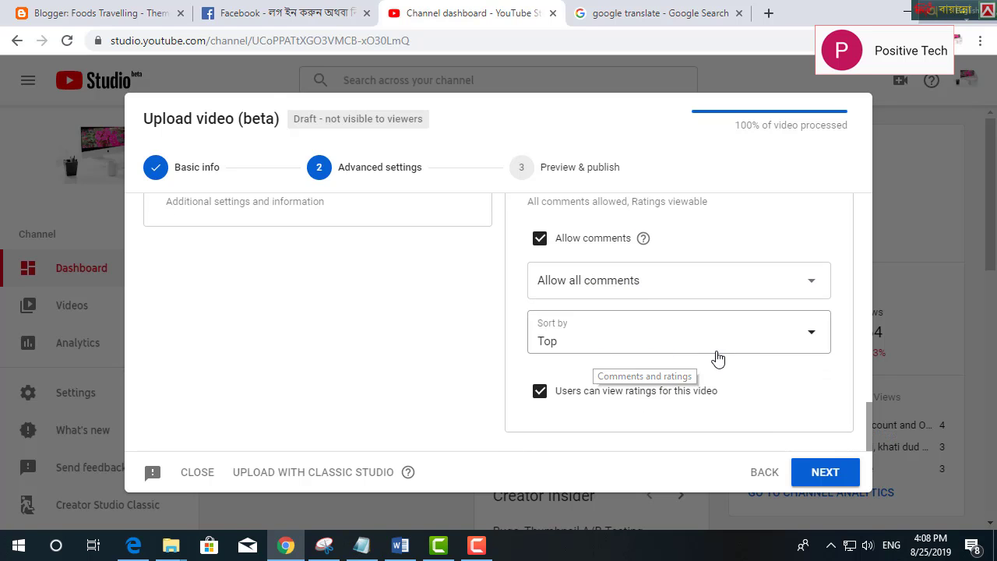
- Expand the video location settings and look over the other advanced settings below them
scroll(438, 372, "up", 5)
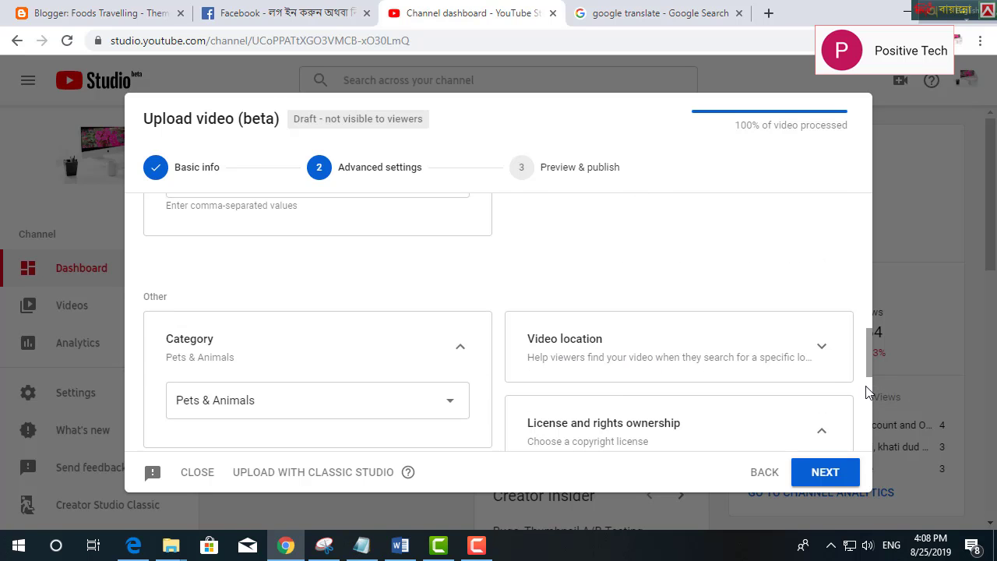
left_click(822, 347)
scroll(679, 405, "down", 2)
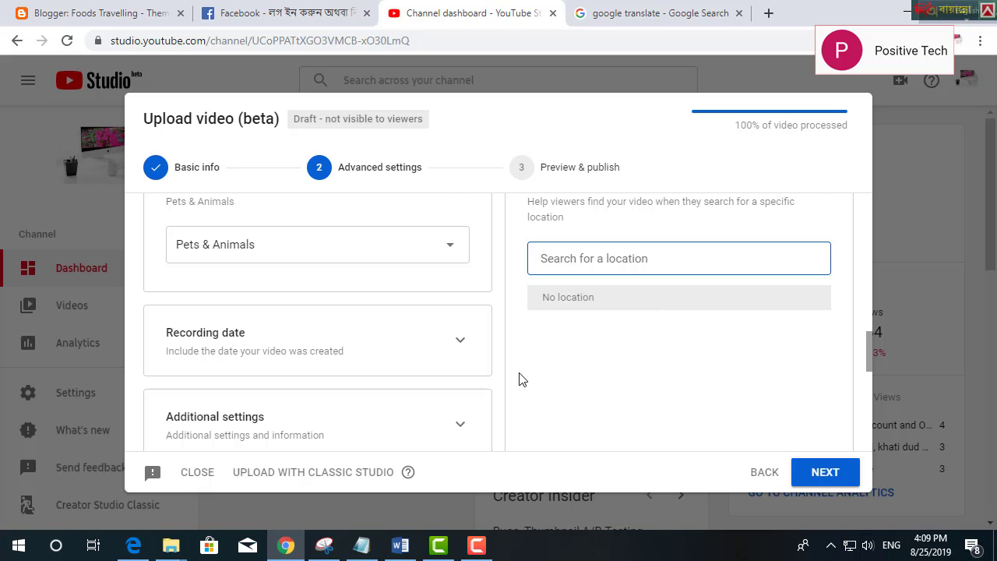
scroll(389, 408, "down", 2)
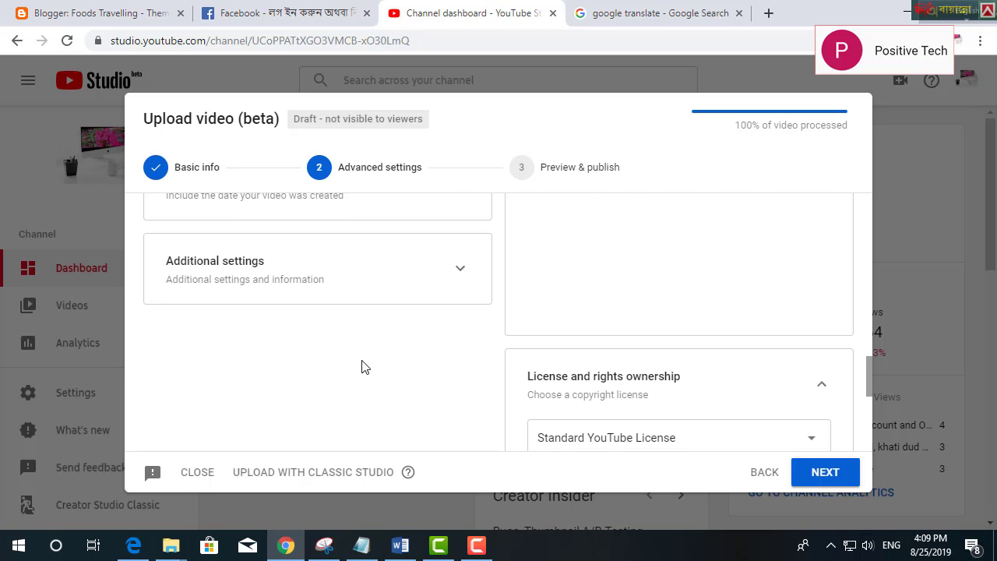
scroll(361, 367, "down", 4)
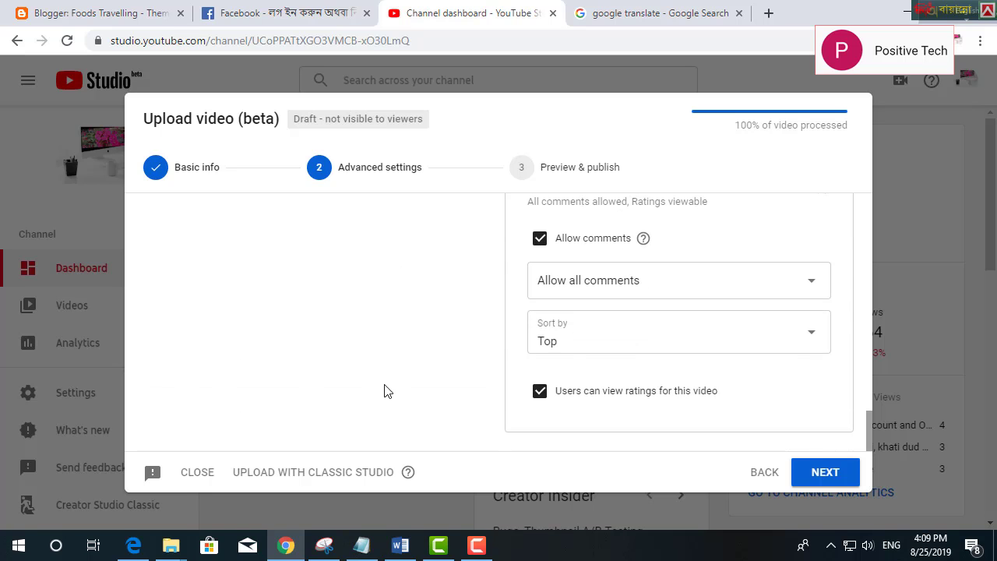
- Check the video's playlist selection, then view its end screen editor and close it without adding elements
scroll(384, 390, "up", 12)
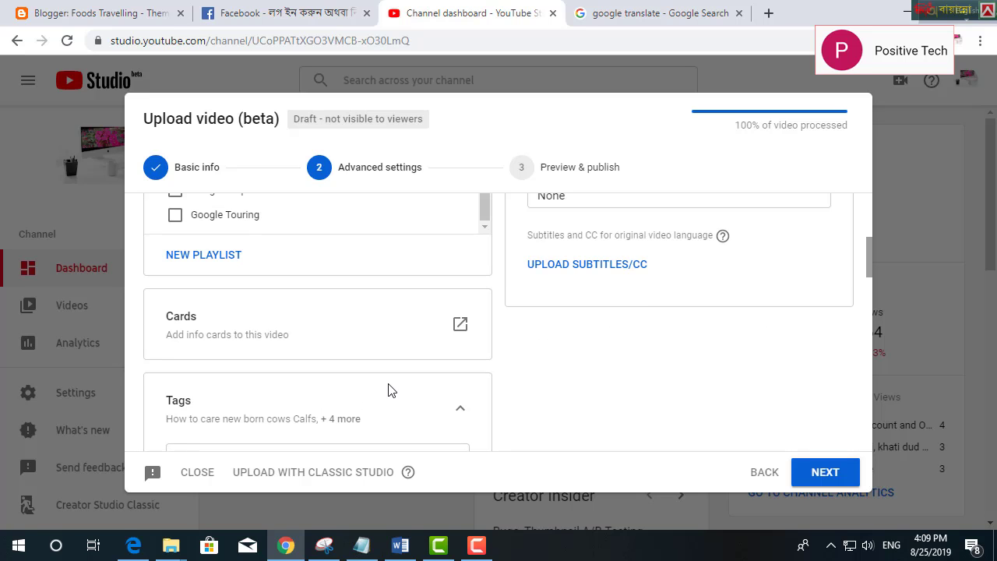
scroll(392, 348, "up", 4)
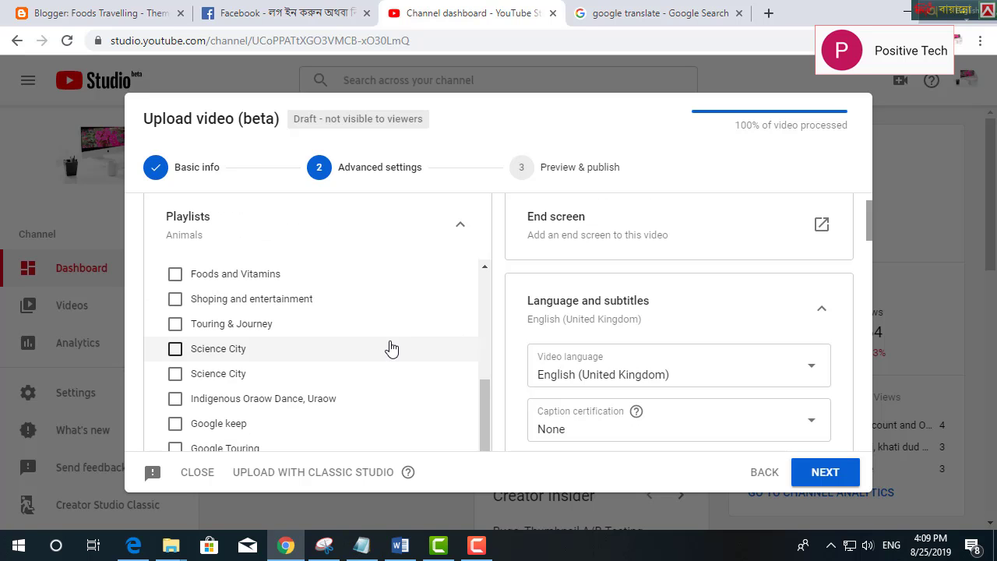
scroll(391, 347, "up", 4)
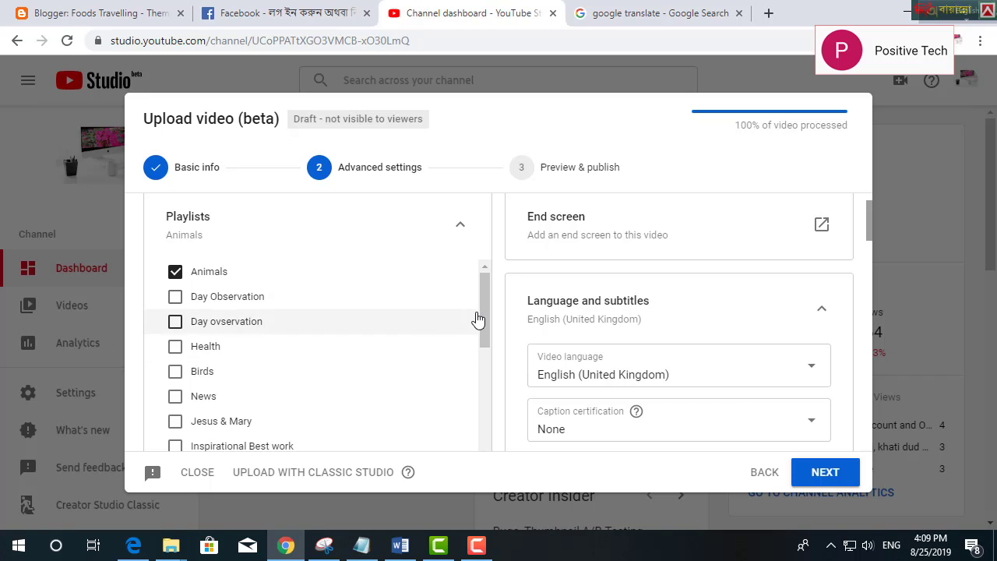
scroll(589, 245, "up", 1)
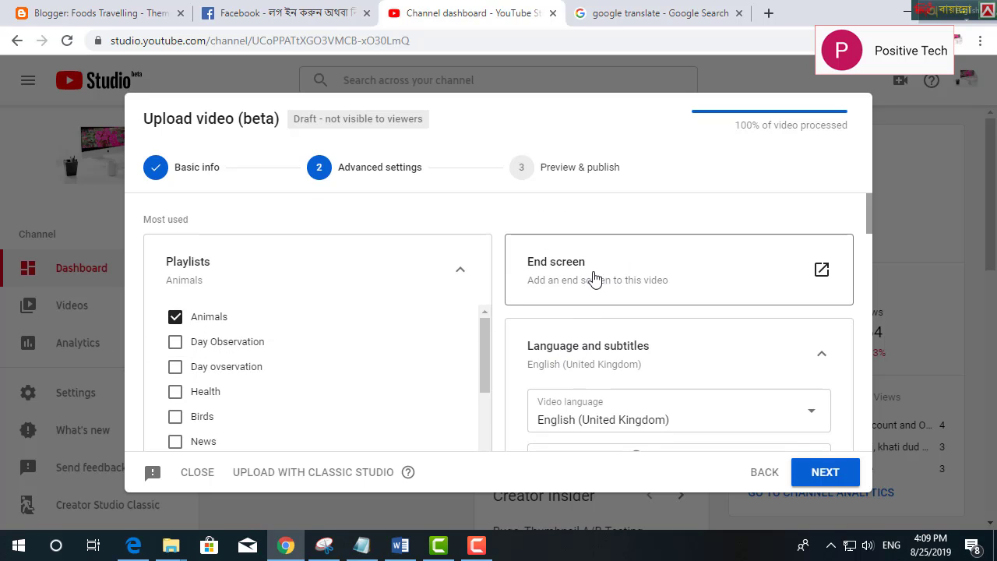
left_click(605, 282)
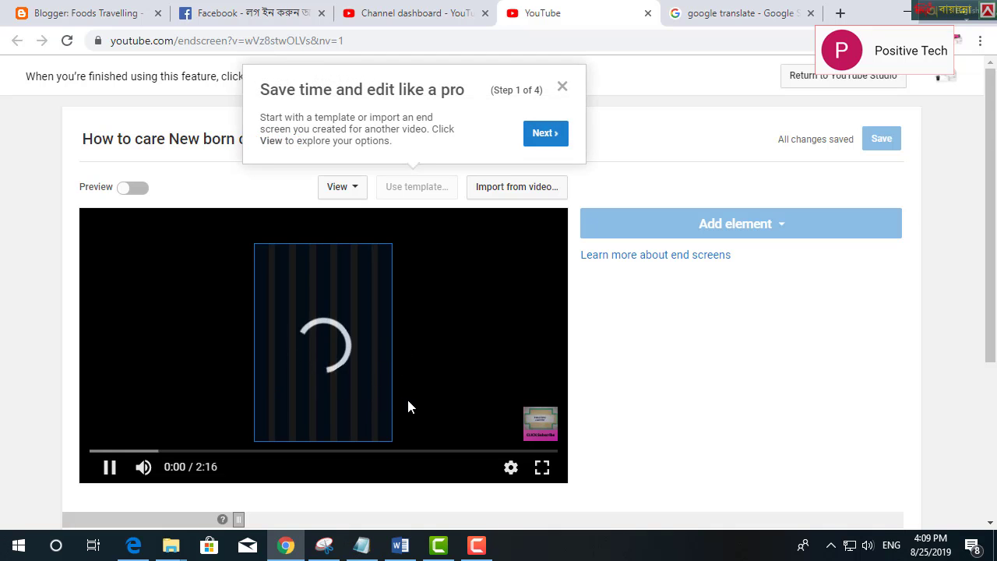
scroll(419, 407, "down", 3)
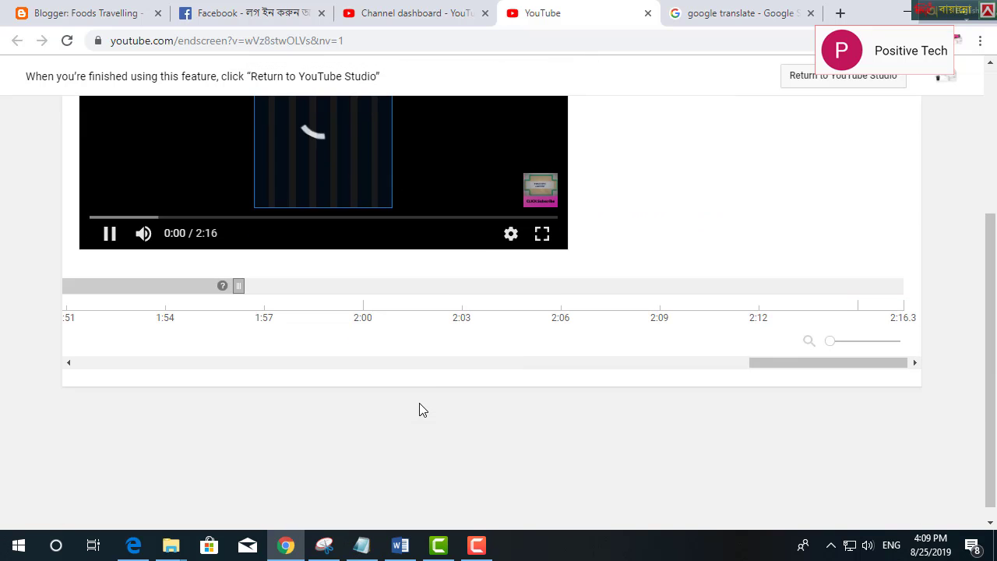
scroll(419, 407, "up", 2)
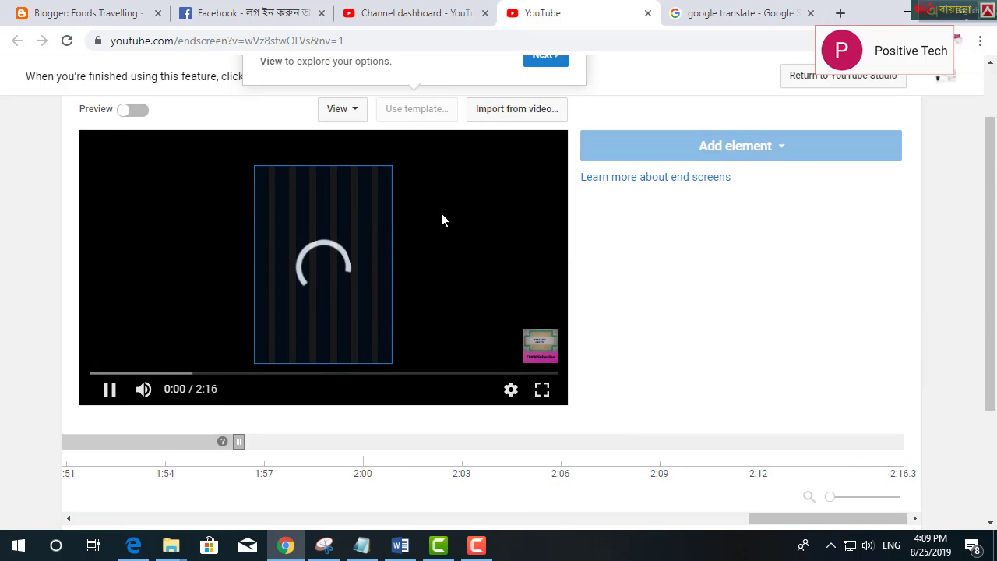
left_click(647, 14)
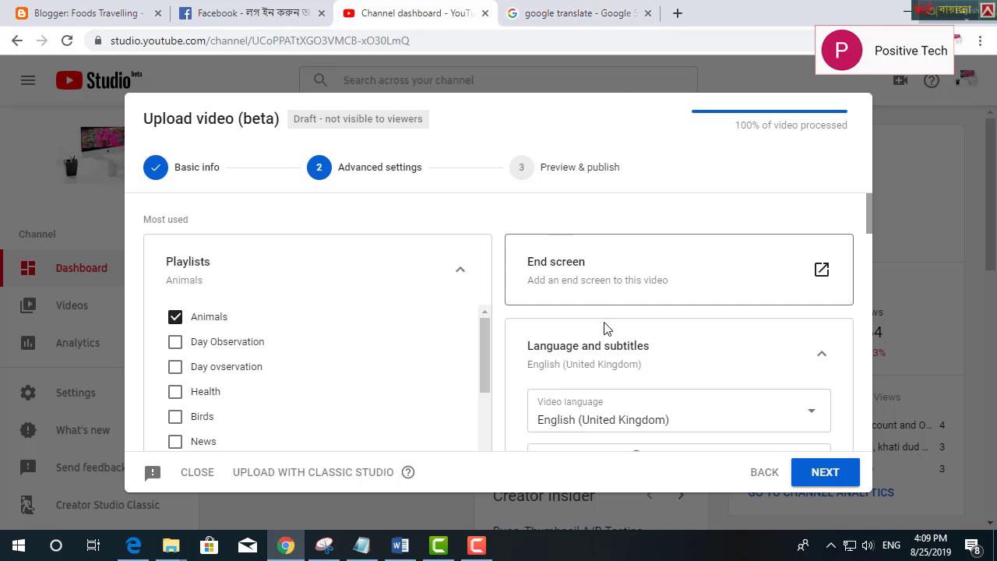
- Expand the additional settings and review the age restriction, embedding, subscriptions feed and paid promotion options
scroll(599, 328, "down", 8)
scroll(600, 329, "down", 4)
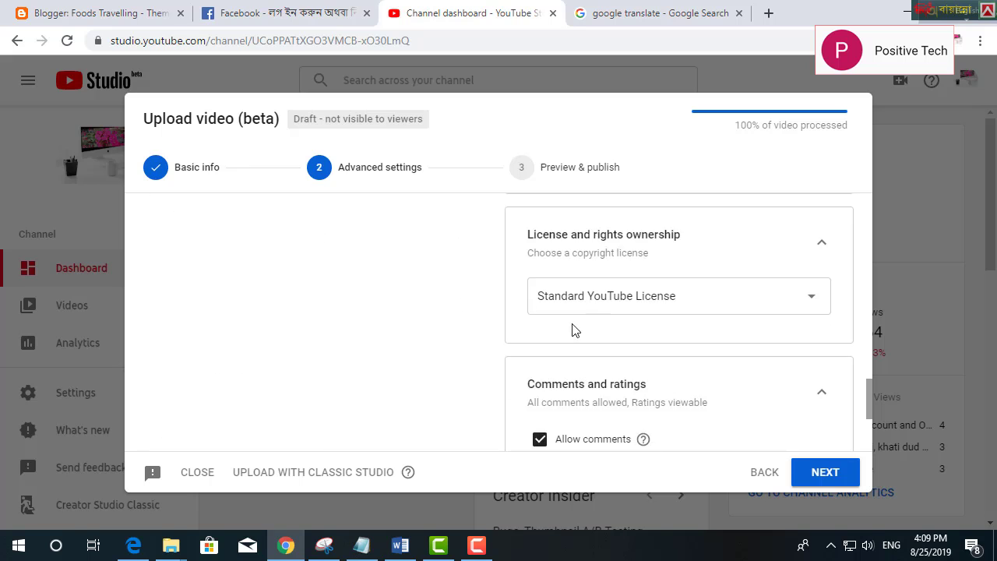
scroll(419, 334, "up", 2)
scroll(377, 333, "up", 1)
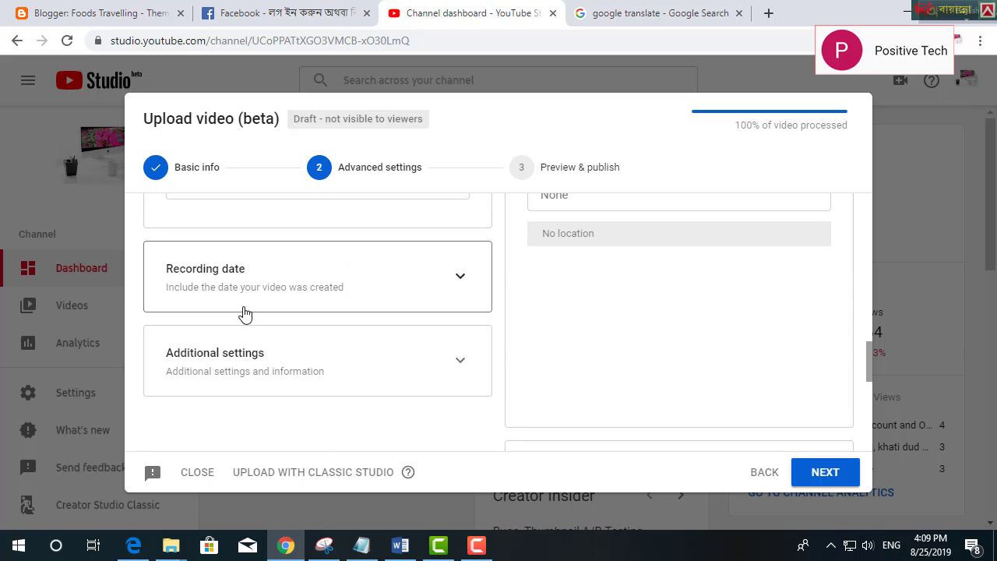
left_click(464, 363)
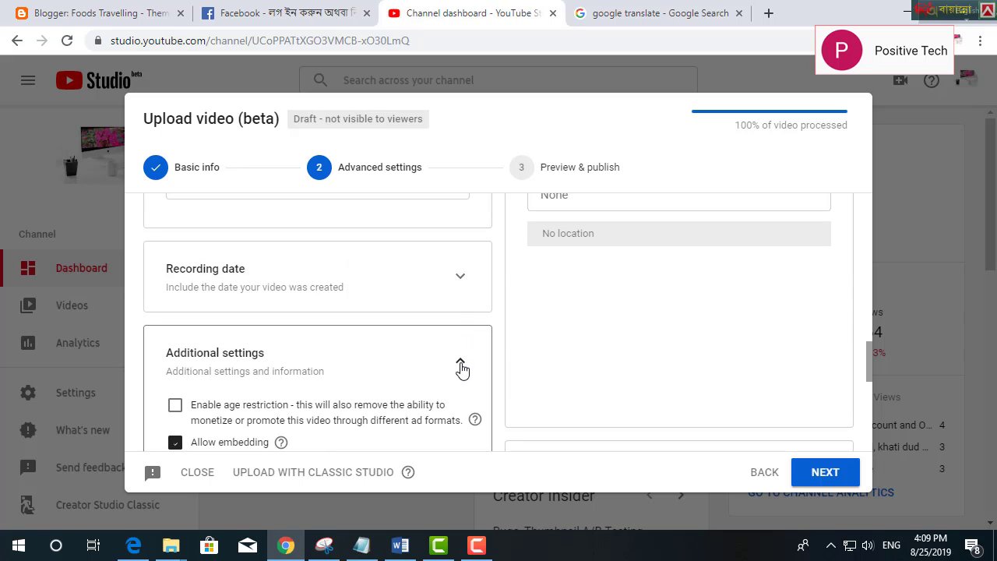
scroll(379, 407, "down", 1)
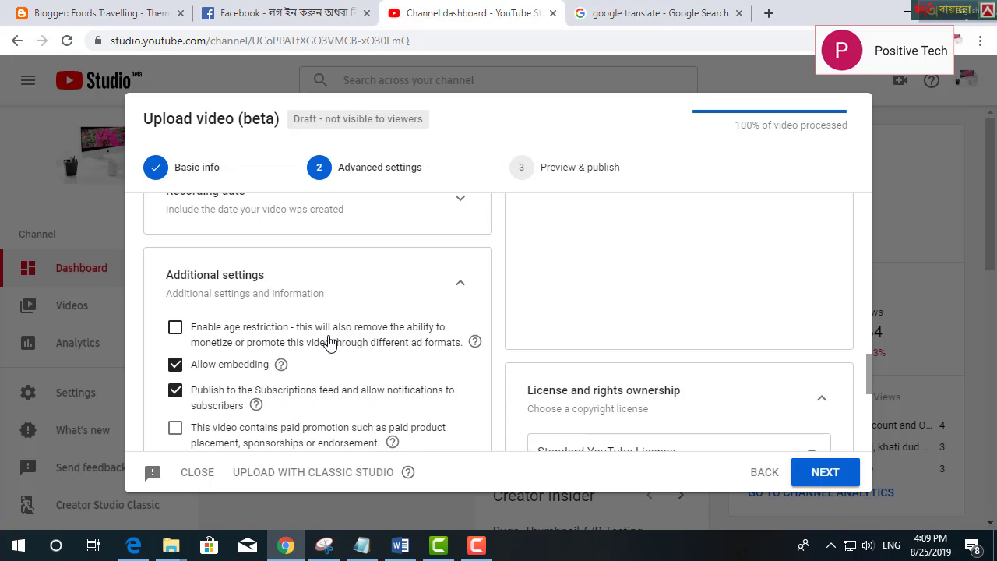
scroll(307, 354, "down", 1)
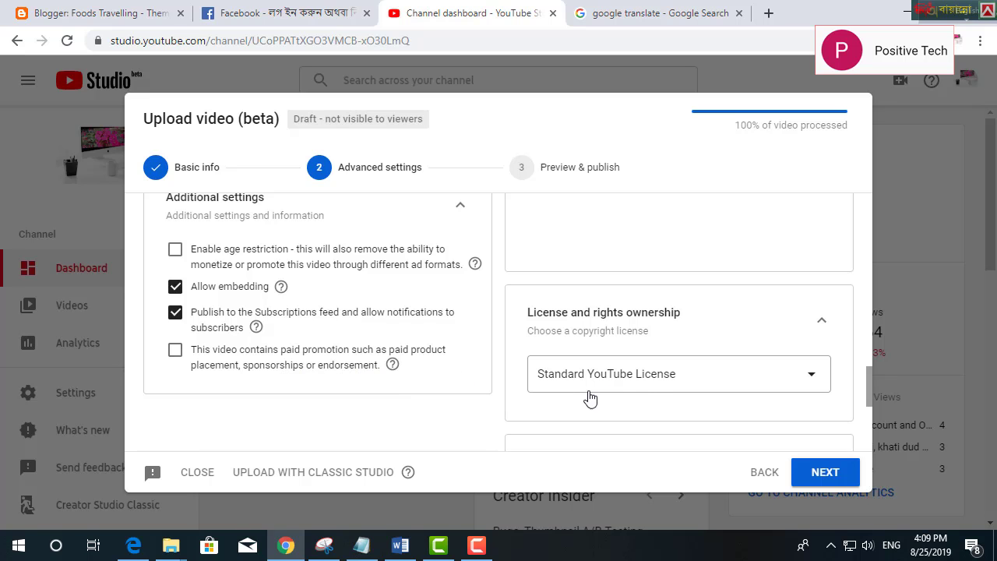
- Recheck the advanced settings, including the license and rights ownership section, and proceed to the Preview & publish stage
scroll(705, 392, "down", 4)
scroll(693, 361, "up", 6)
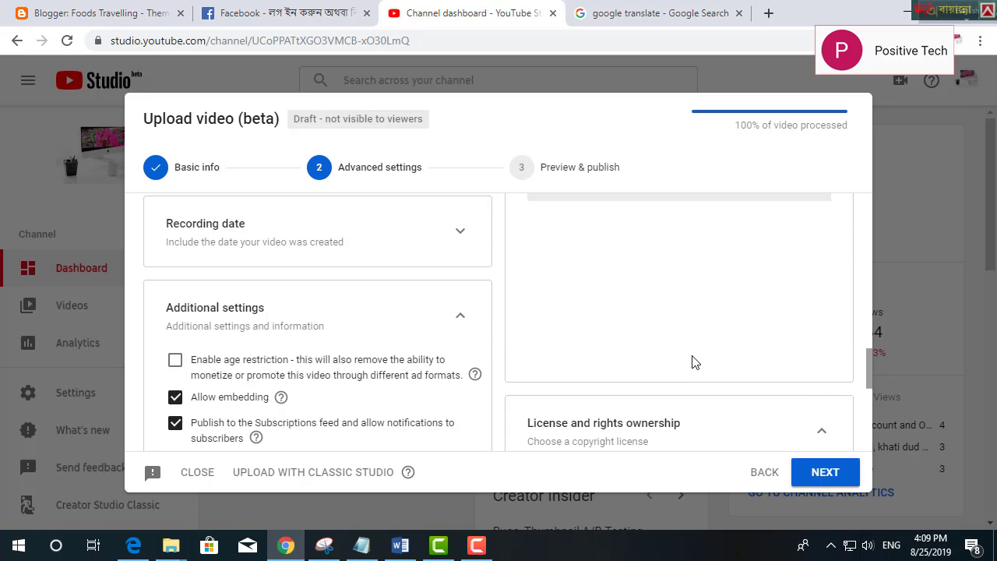
scroll(754, 409, "up", 3)
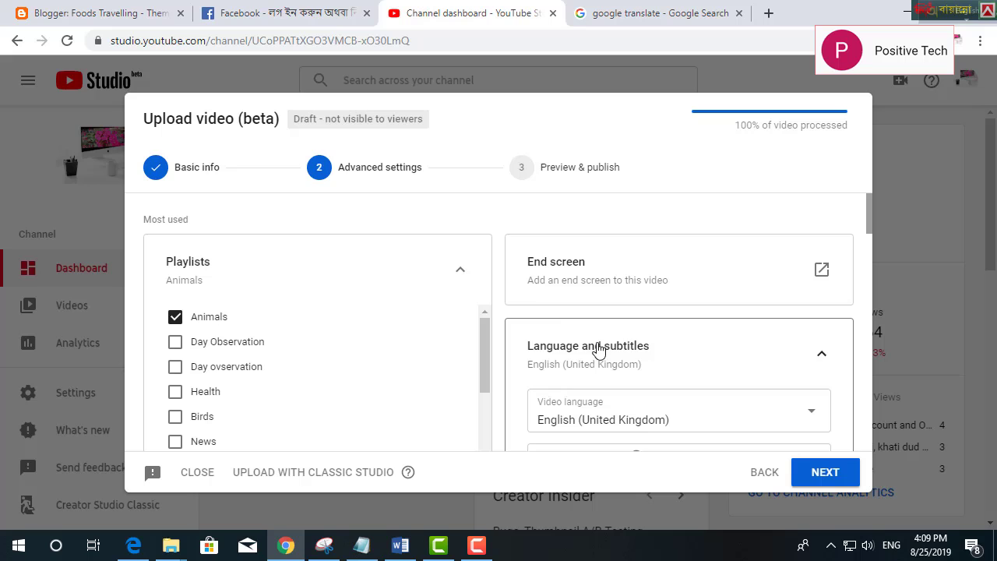
left_click(554, 174)
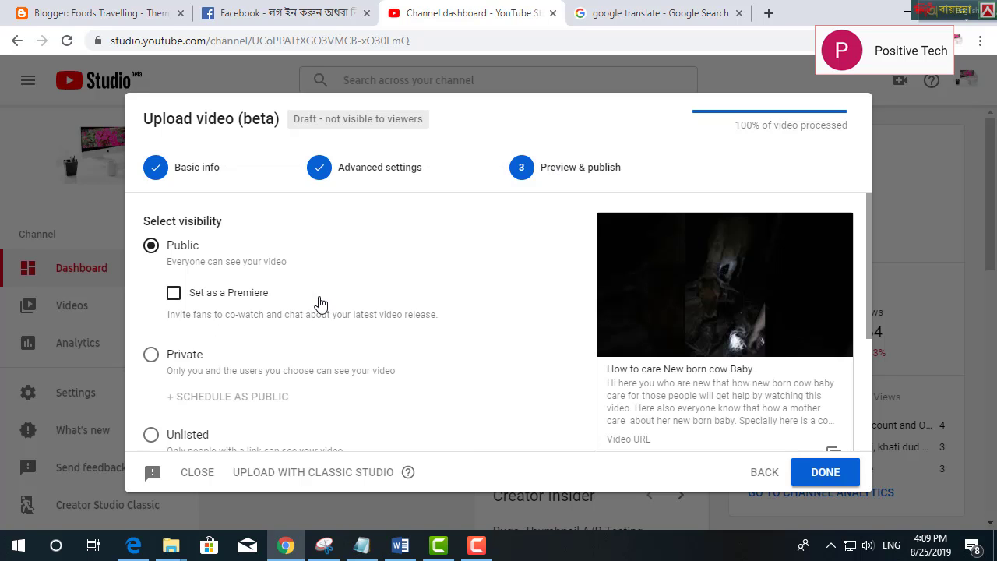
- Review the visibility options, publish the cow video as Public without setting a Premiere, and close the share dialog
scroll(292, 306, "down", 2)
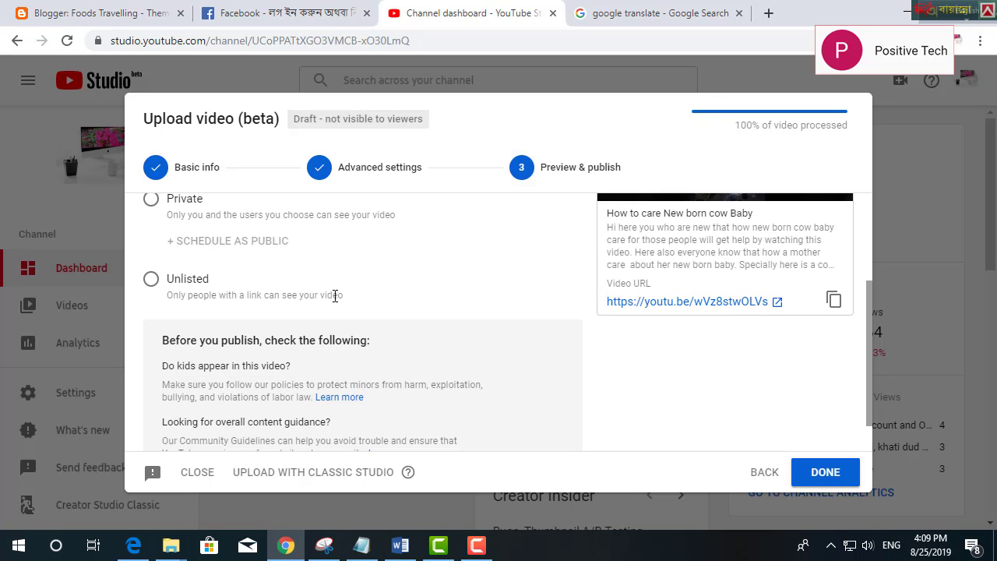
scroll(330, 334, "down", 1)
scroll(589, 400, "up", 2)
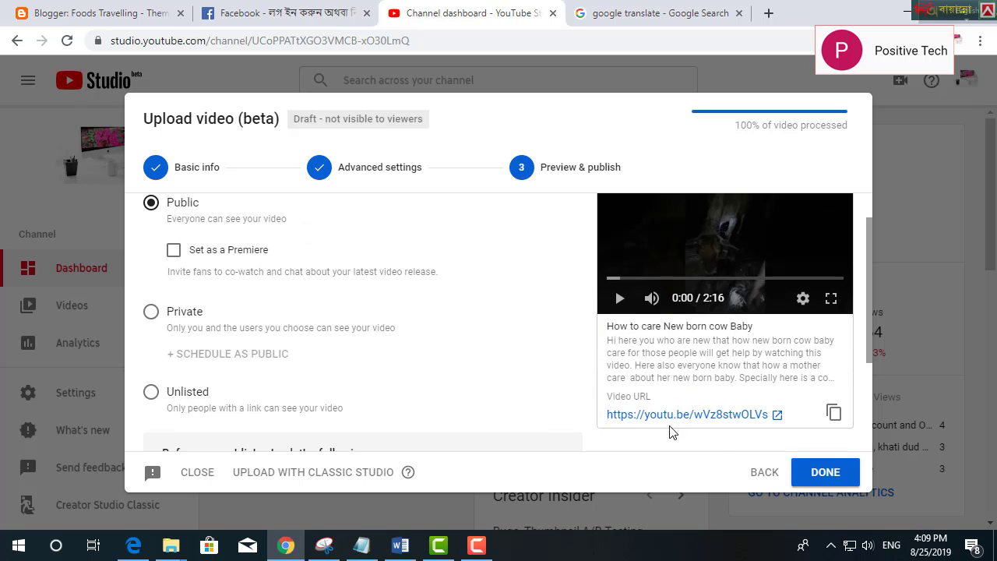
left_click(827, 481)
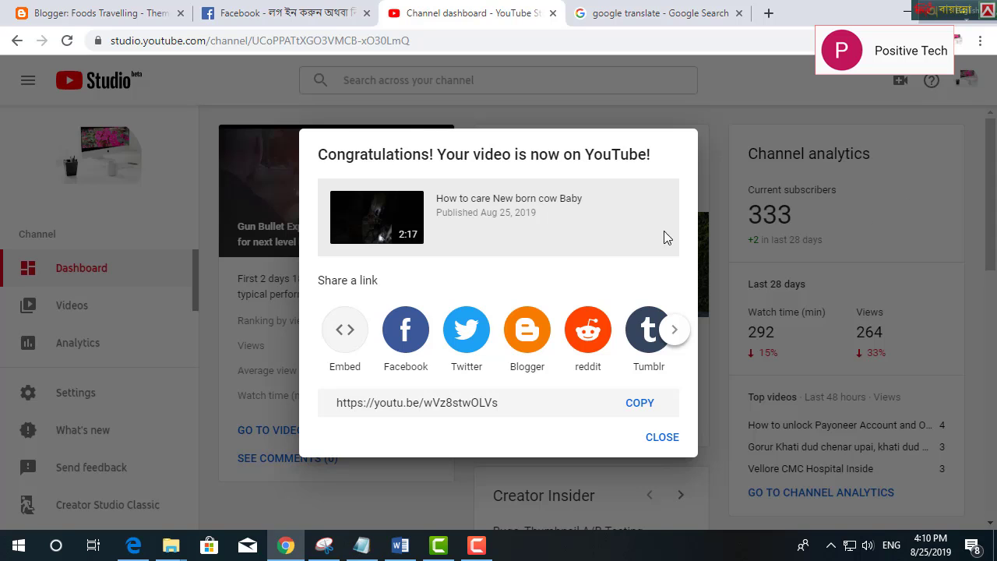
left_click(663, 438)
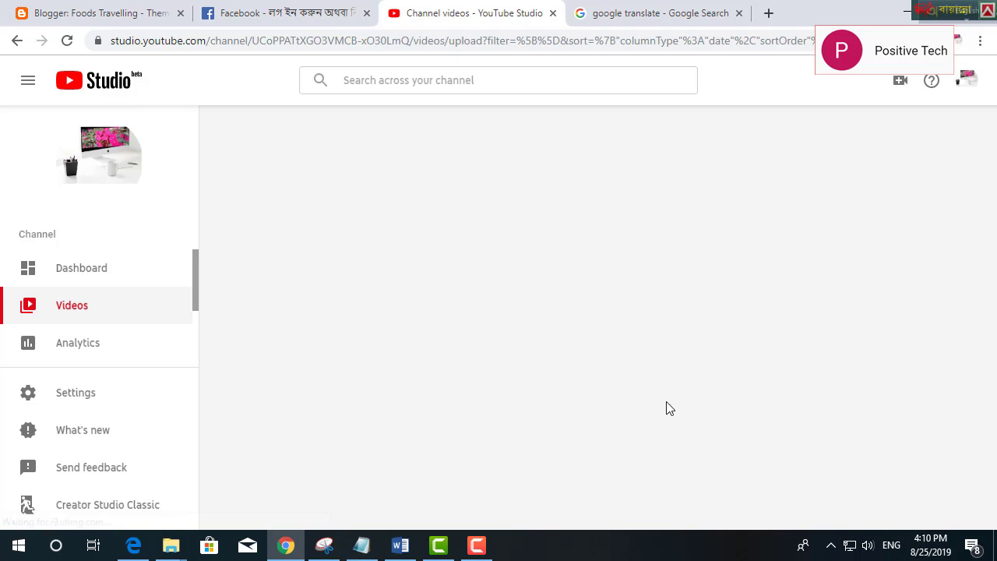